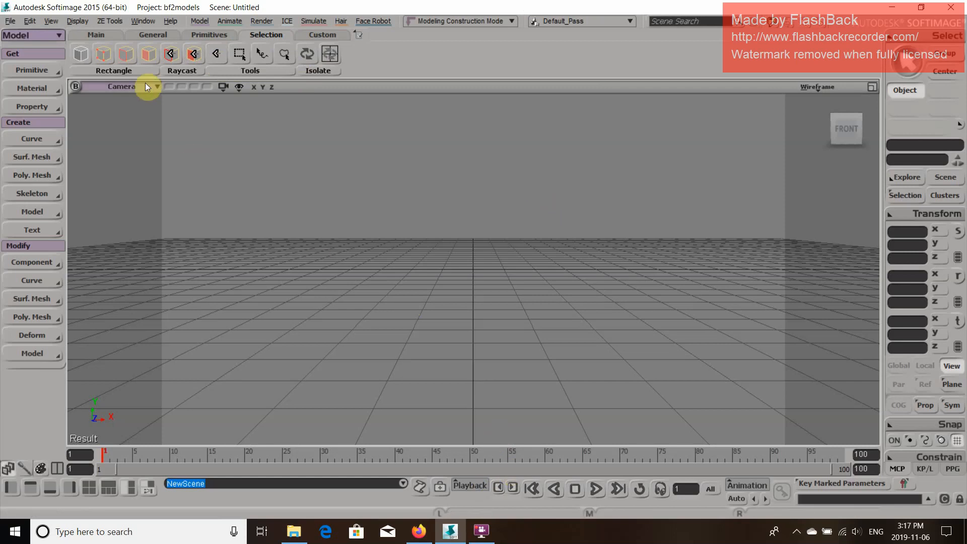
Import the spa2_prop_minirepassault.msh model into the scene with the MSH importer and dismiss the import dialogs
click(121, 26)
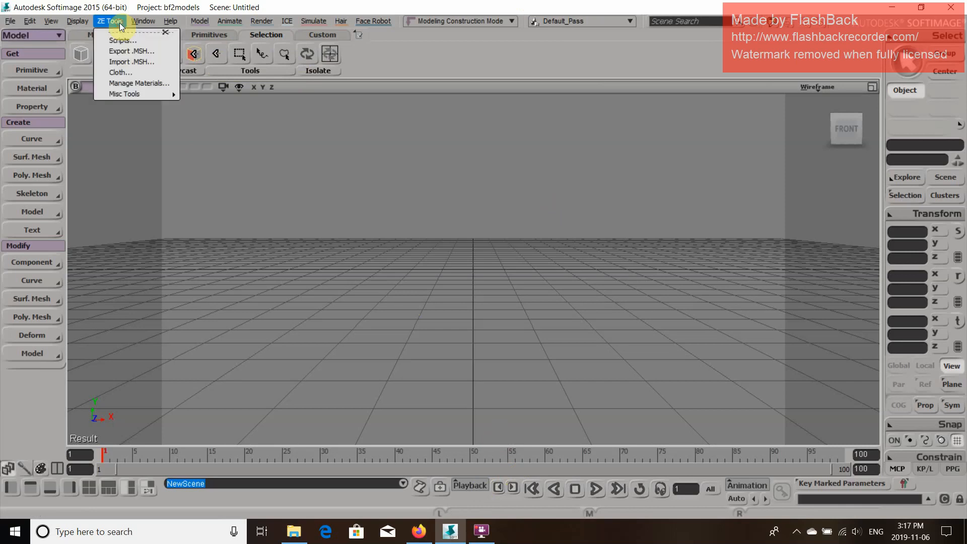
click(134, 61)
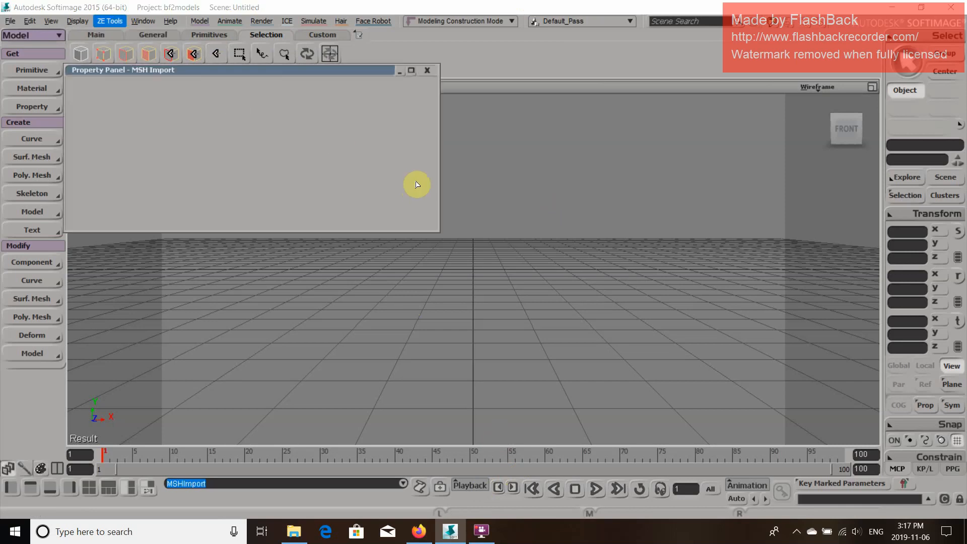
click(359, 200)
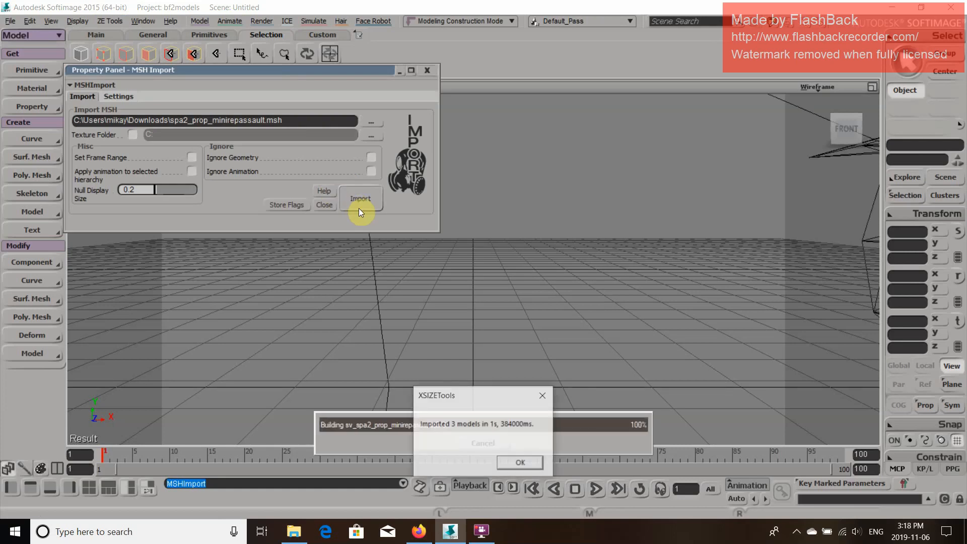
click(520, 463)
click(428, 70)
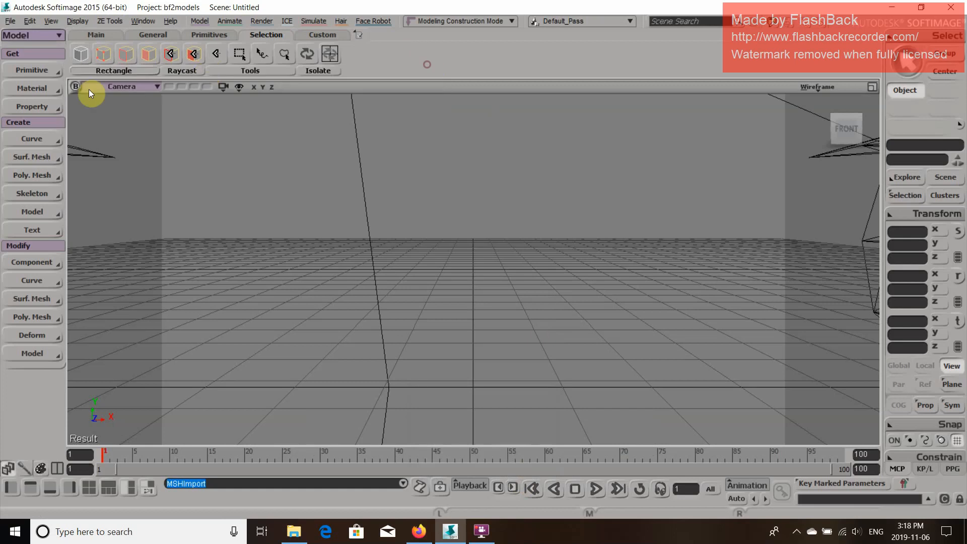
Select the imported spa2_prop_minirepassault model, frame it in the camera view and examine its wireframe from several angles
click(82, 54)
click(371, 252)
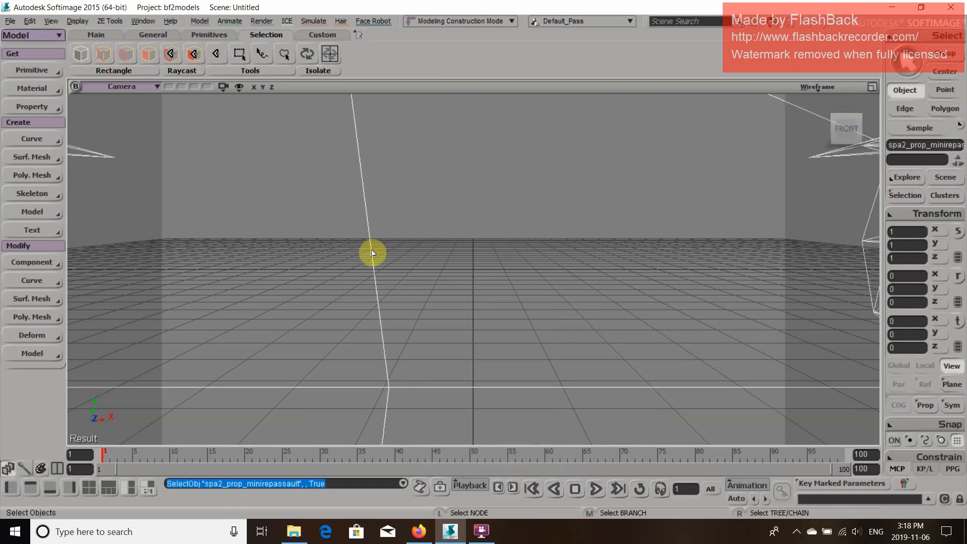
key(f)
key(o)
drag(577, 257, 553, 238)
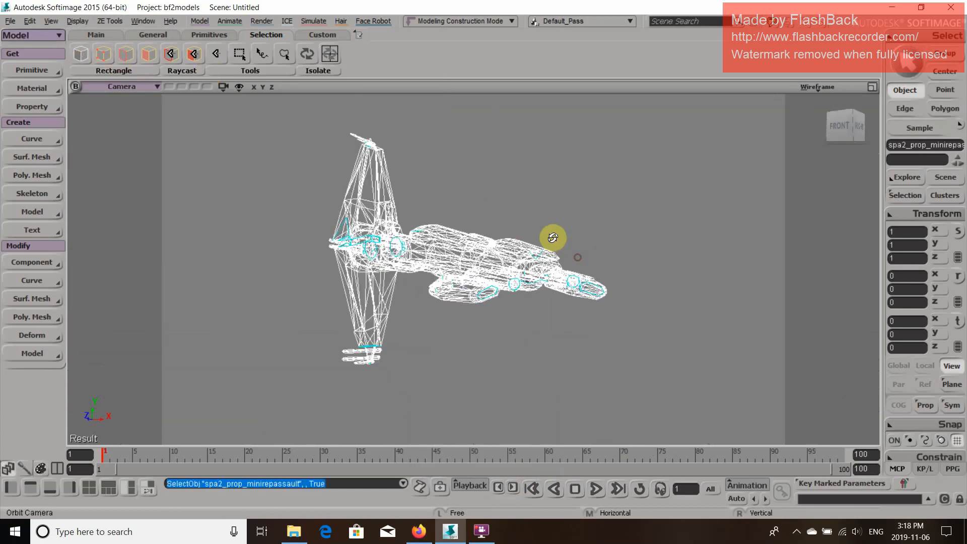
key(p)
drag(521, 204, 441, 272)
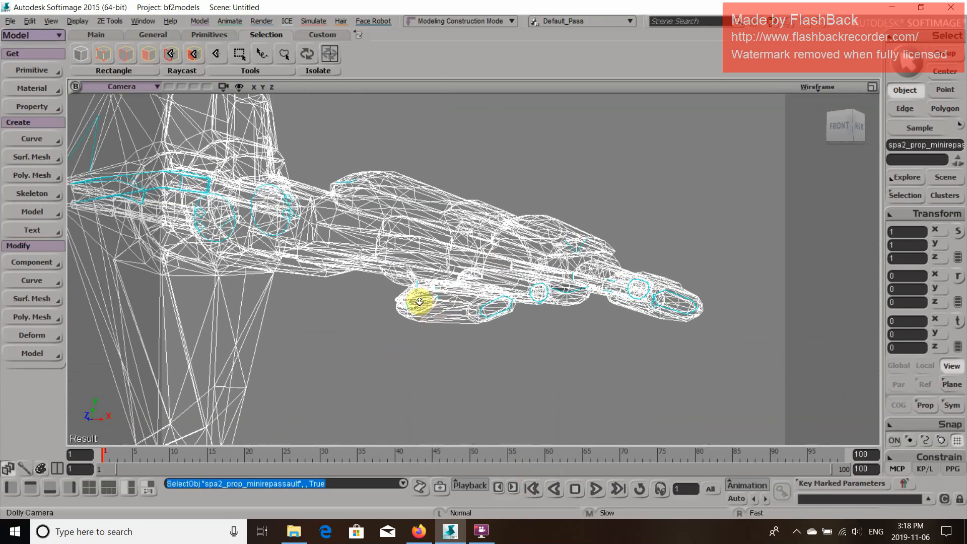
key(o)
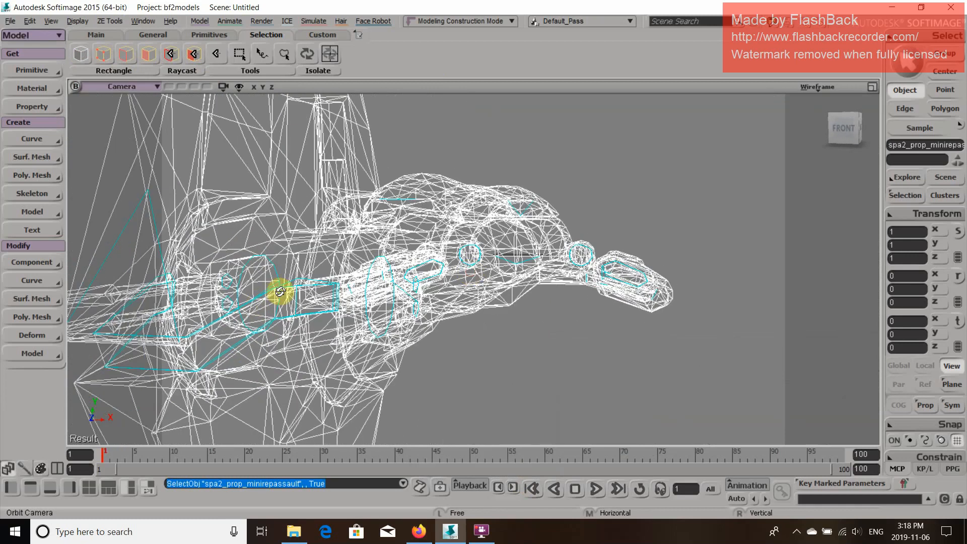
drag(289, 314, 243, 351)
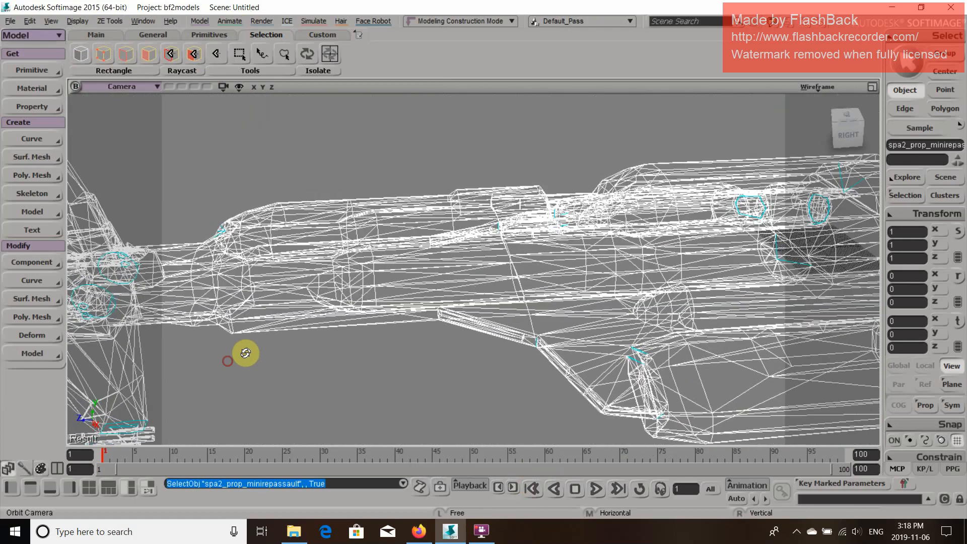
Show the scene hierarchy in the Explorer and delete the sv_spa2_prop_minirepassault object under the imported model
click(206, 23)
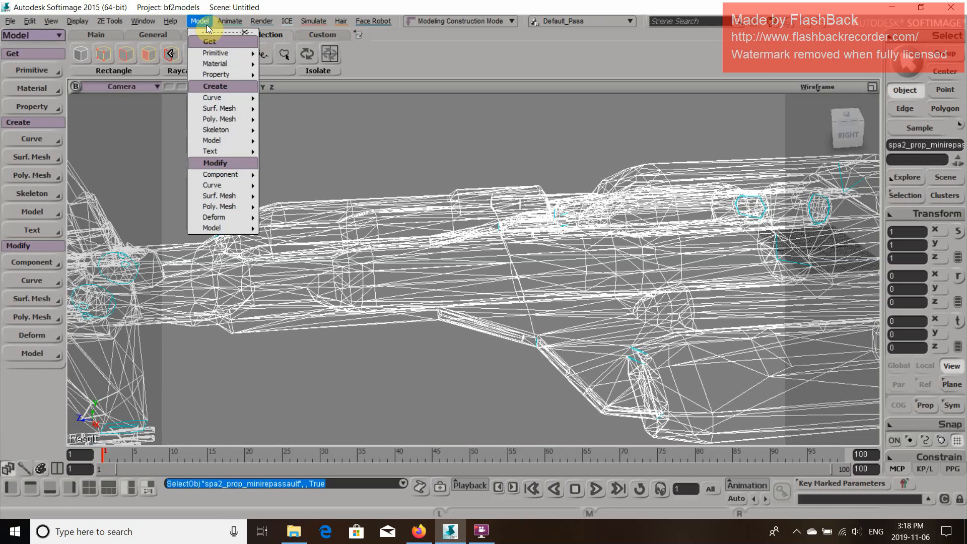
click(262, 3)
key(8)
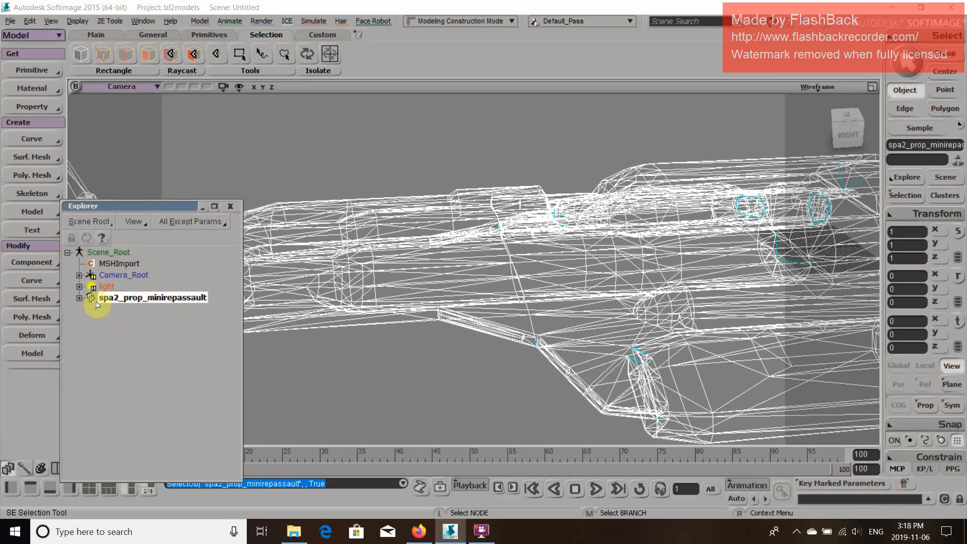
click(79, 298)
click(151, 400)
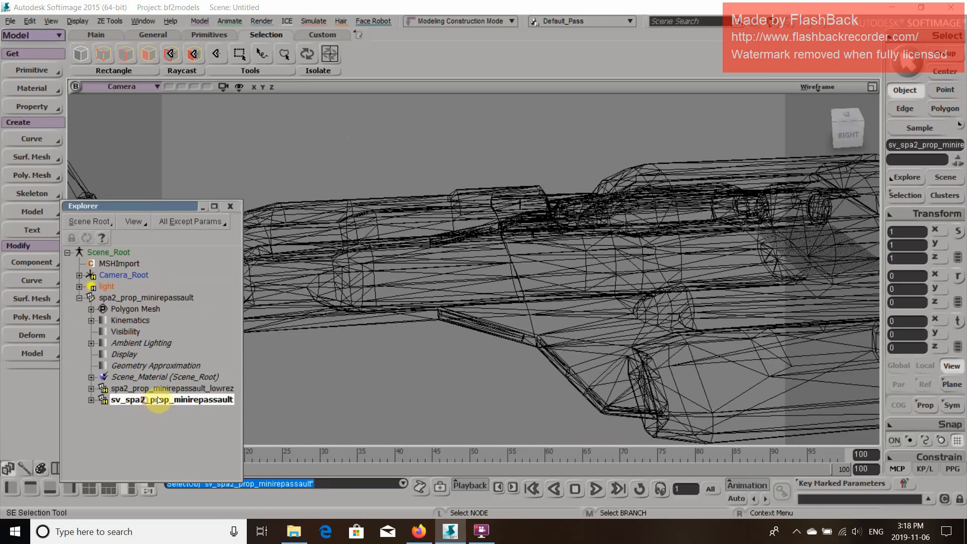
Duplicate the spa2_prop_minirepassault model in place and hide the original
click(132, 297)
key(ctrl+d)
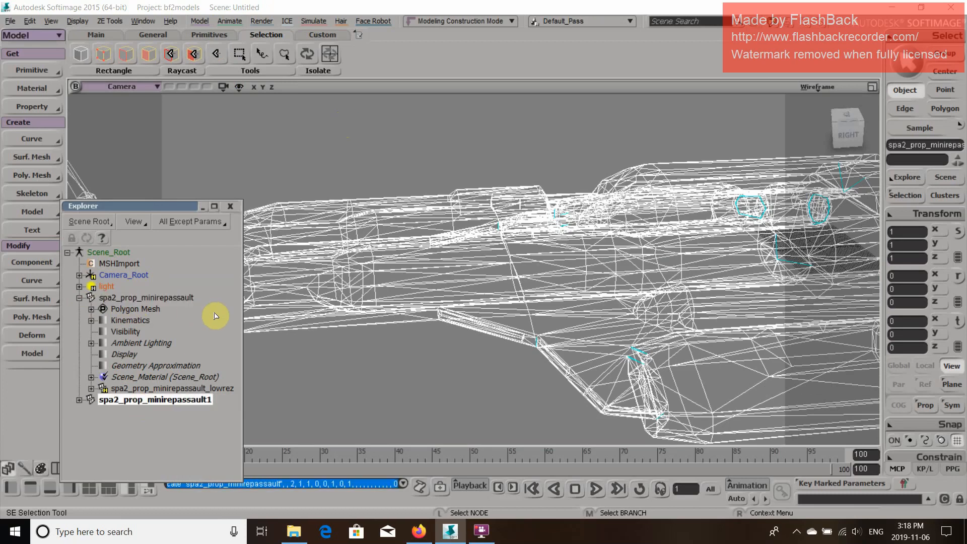
click(131, 300)
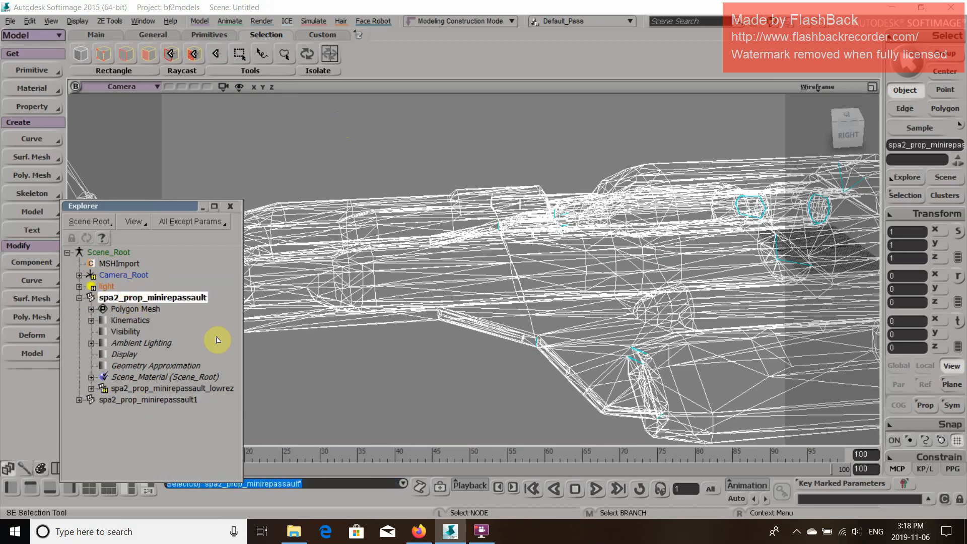
key(h)
Rename the duplicated model as sv_gogieisawesome
click(149, 400)
right_click(149, 401)
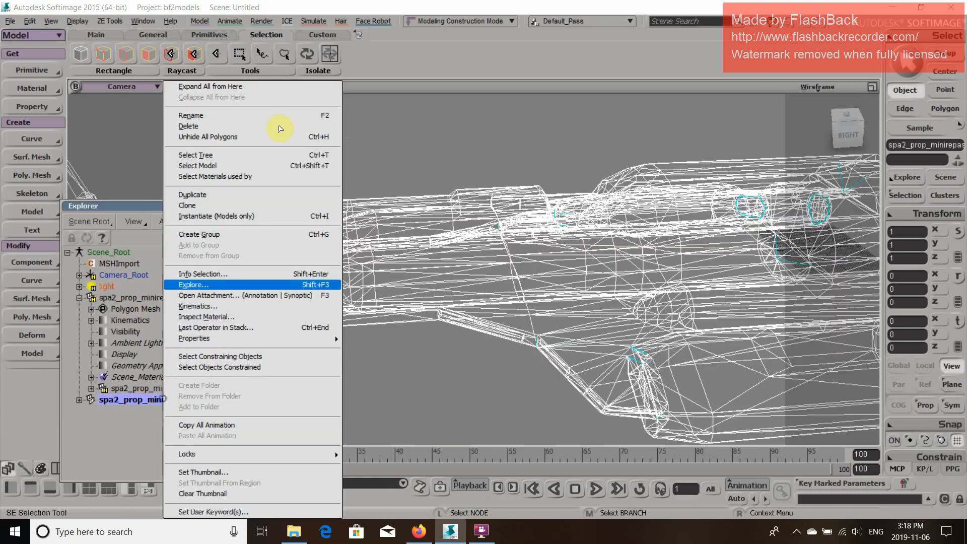
click(254, 116)
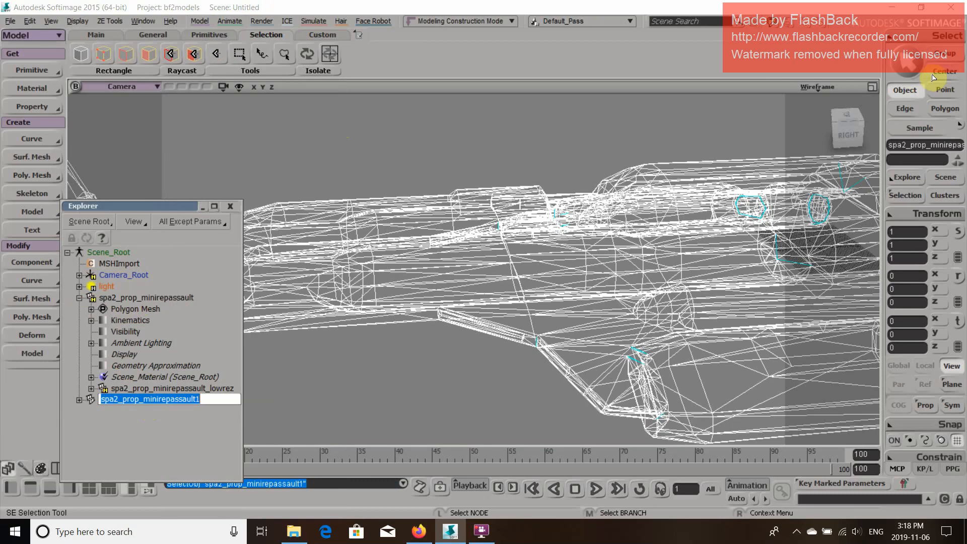
text(sv_gogieisawesome)
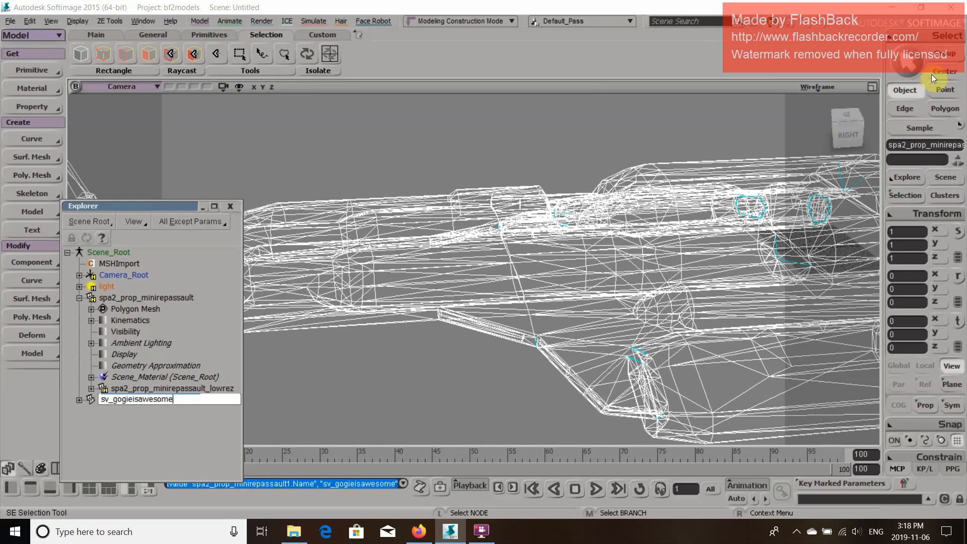
key(Return)
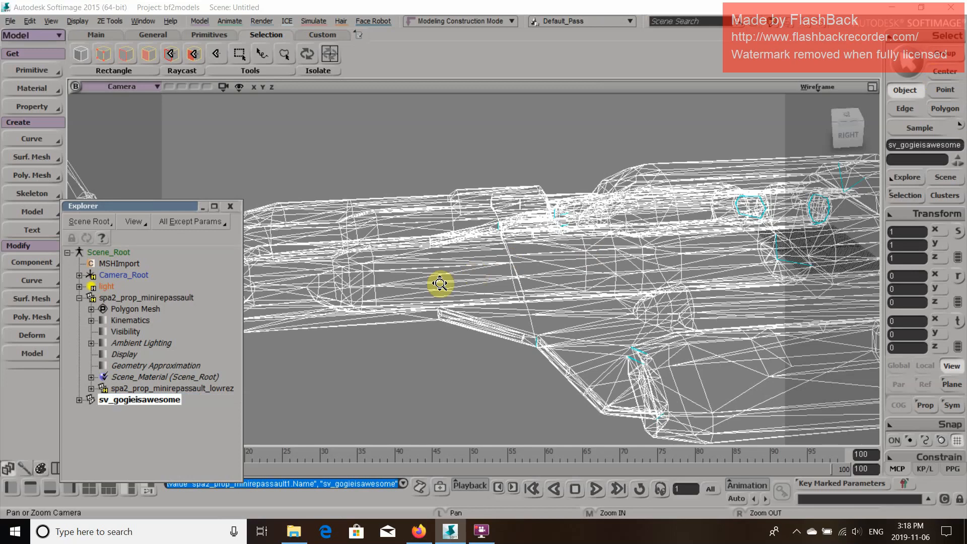
Delete the zeimport_poly, zeimport_poly1, zeimport_poly2 and Sample clusters from the polygon mesh of sv_gogieisawesome
key(z)
drag(440, 283, 584, 256)
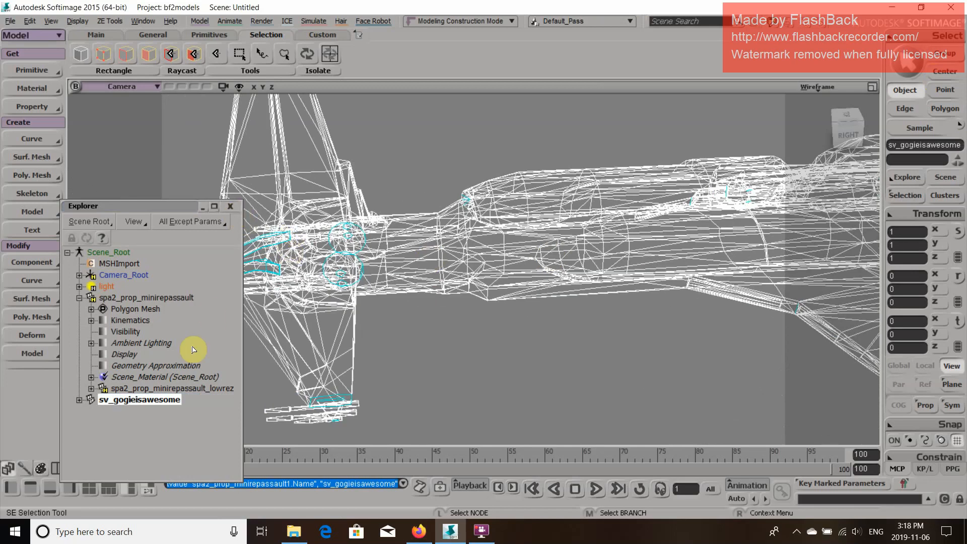
key(s)
scroll(442, 313, up, 2)
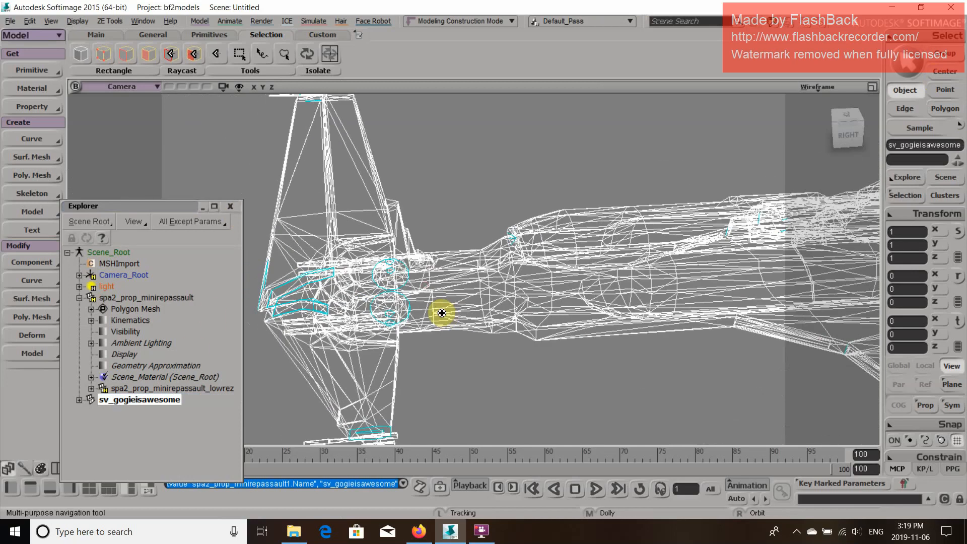
click(79, 399)
click(91, 388)
scroll(107, 401, down, 2)
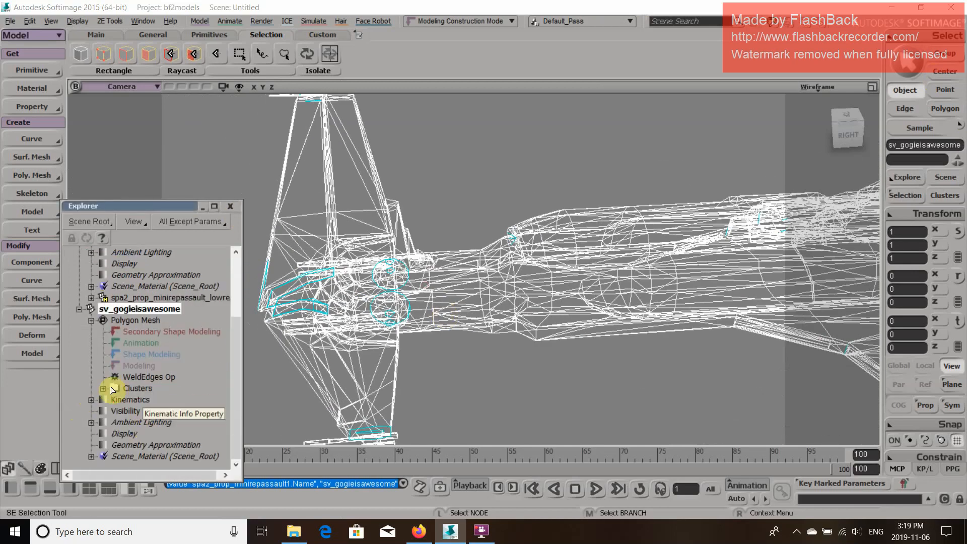
click(104, 388)
scroll(179, 389, down, 2)
click(170, 354)
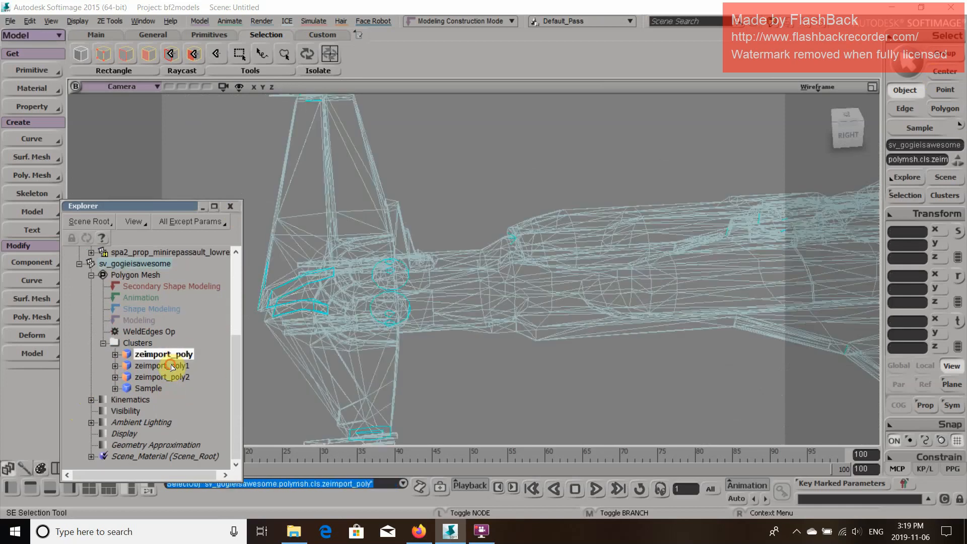
ctrl+click(171, 366)
ctrl+click(172, 378)
ctrl+click(153, 390)
key(s)
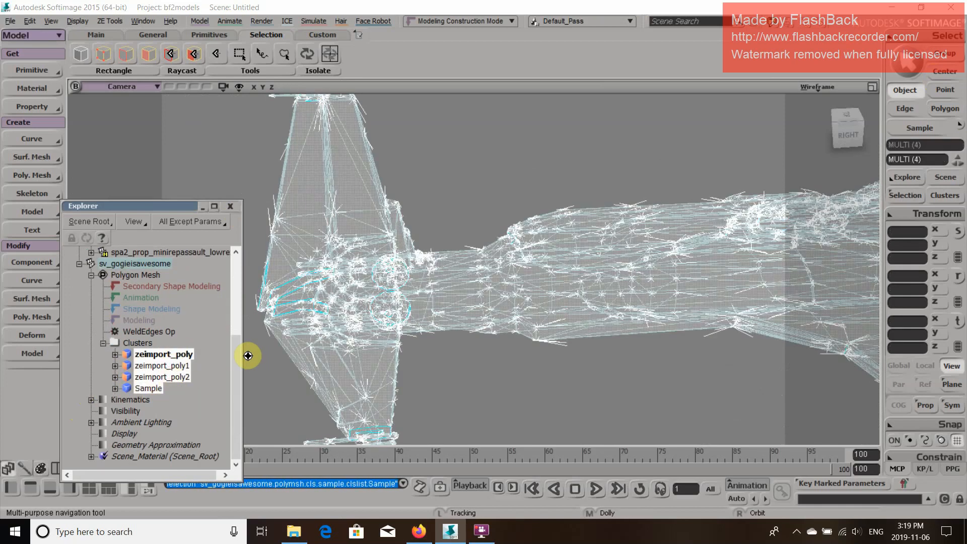
key(Delete)
Freeze the operator stack of sv_gogieisawesome to collapse its WeldEdges Op
click(147, 378)
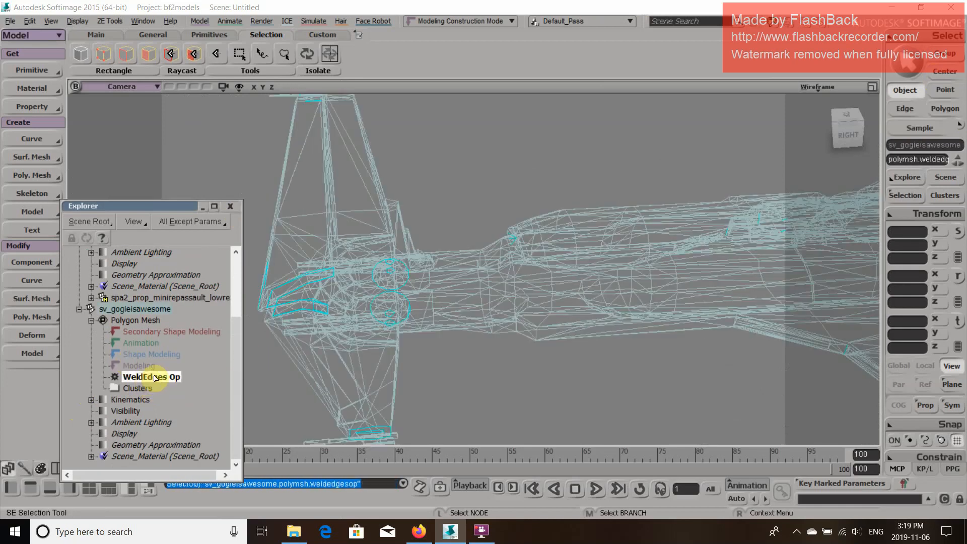
right_click(154, 378)
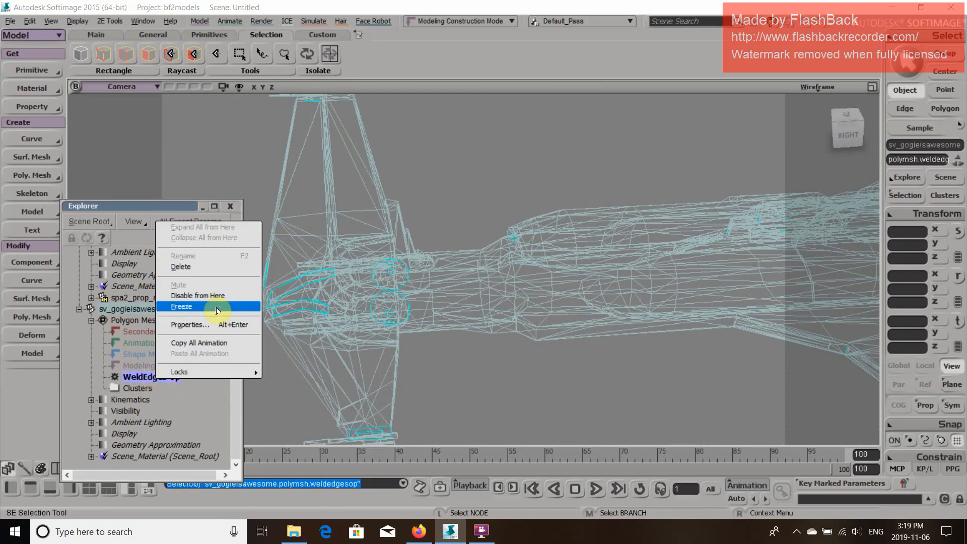
click(30, 21)
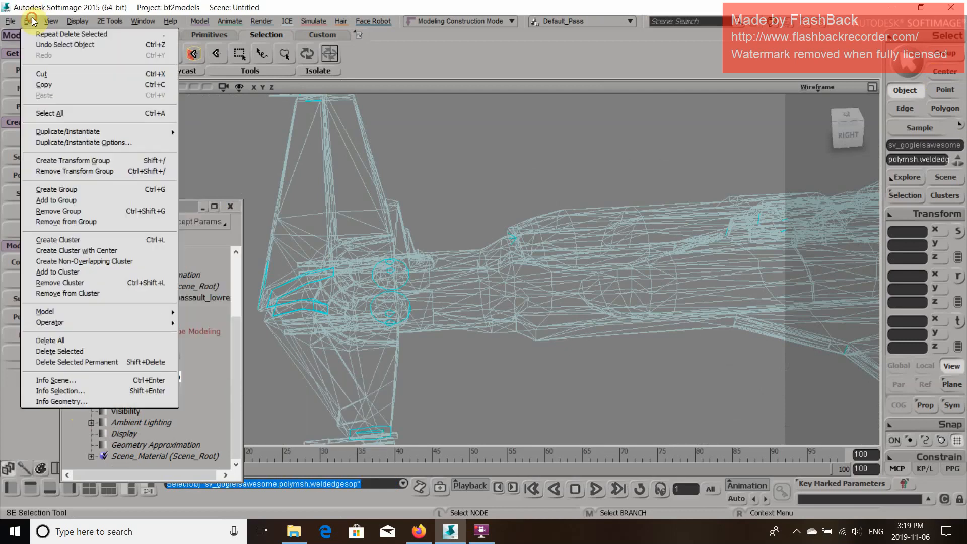
mouse_move(134, 319)
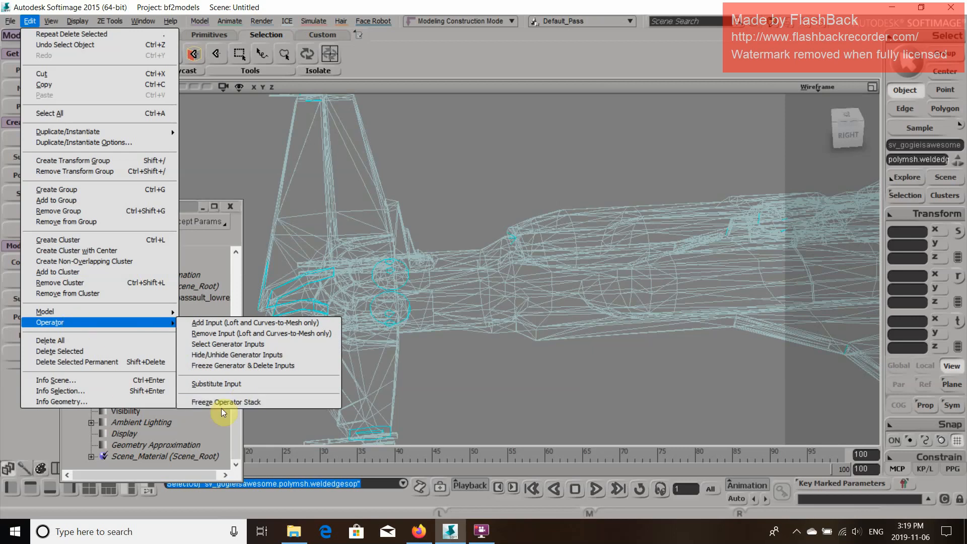
click(225, 402)
Apply Weld Boundary Points/Edges to the whole sv_gogieisawesome mesh with a distance of 5
click(132, 320)
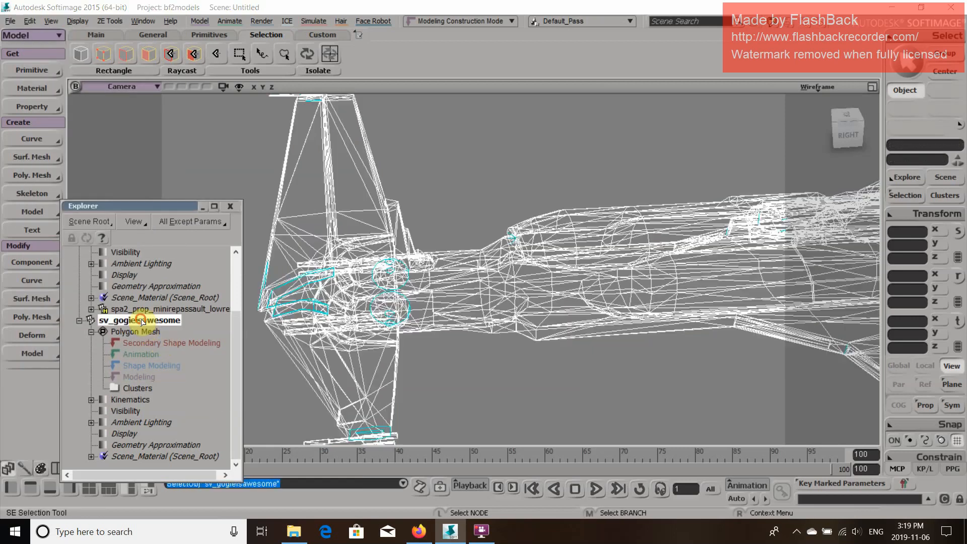
right_drag(559, 304, 607, 242)
middle_drag(609, 263, 640, 232)
right_drag(583, 300, 356, 313)
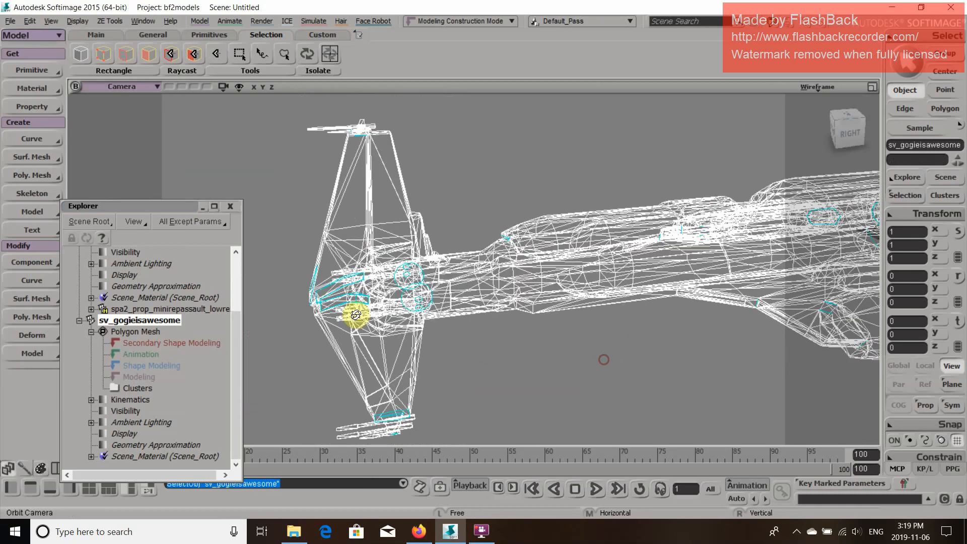
click(200, 21)
mouse_move(238, 212)
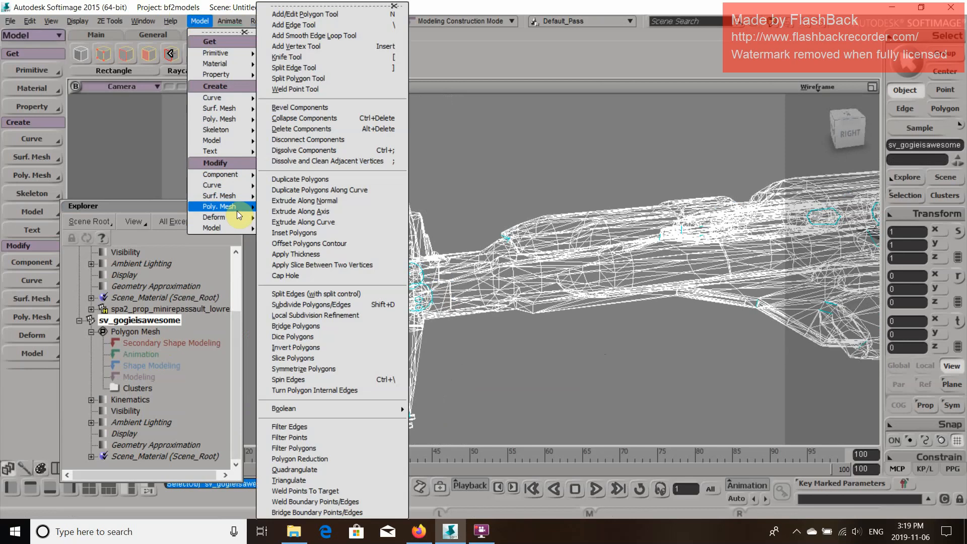
click(341, 502)
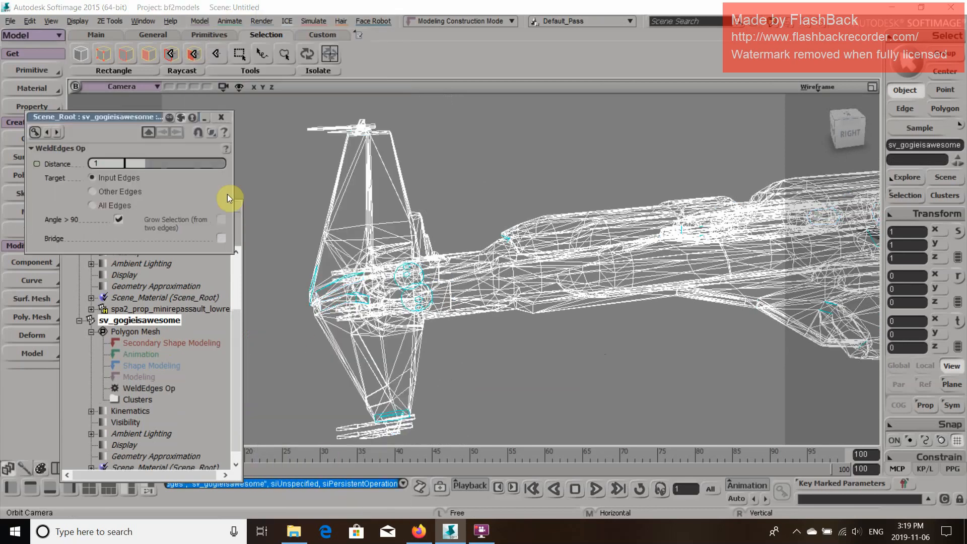
drag(134, 159, 240, 177)
Switch the camera view to Shaded display and examine the welded ship mesh from behind
key(o)
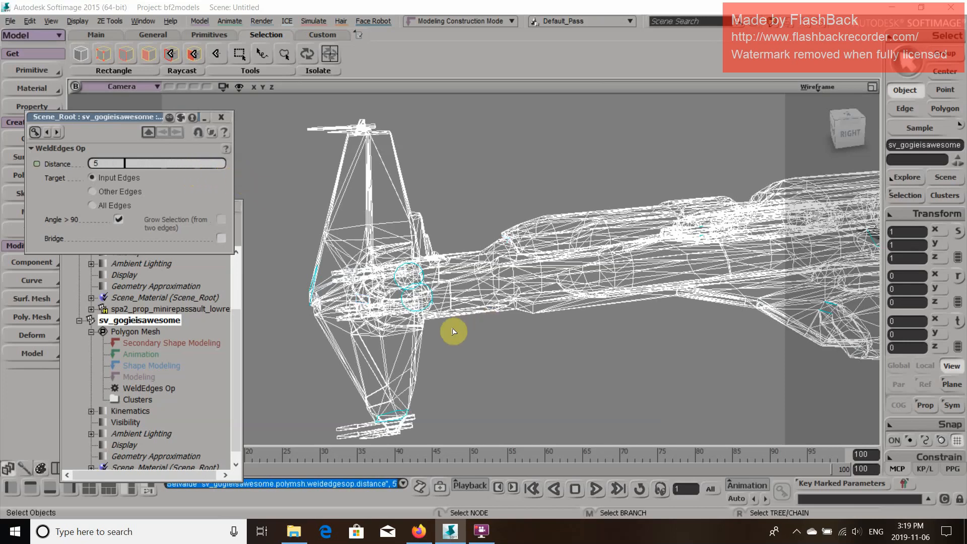
drag(442, 334, 467, 218)
click(826, 82)
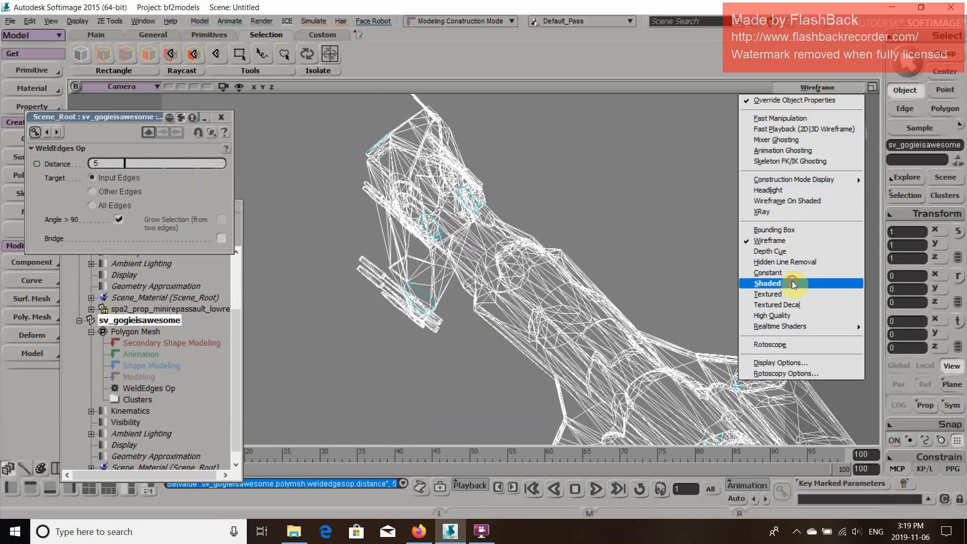
click(840, 280)
drag(504, 229, 654, 255)
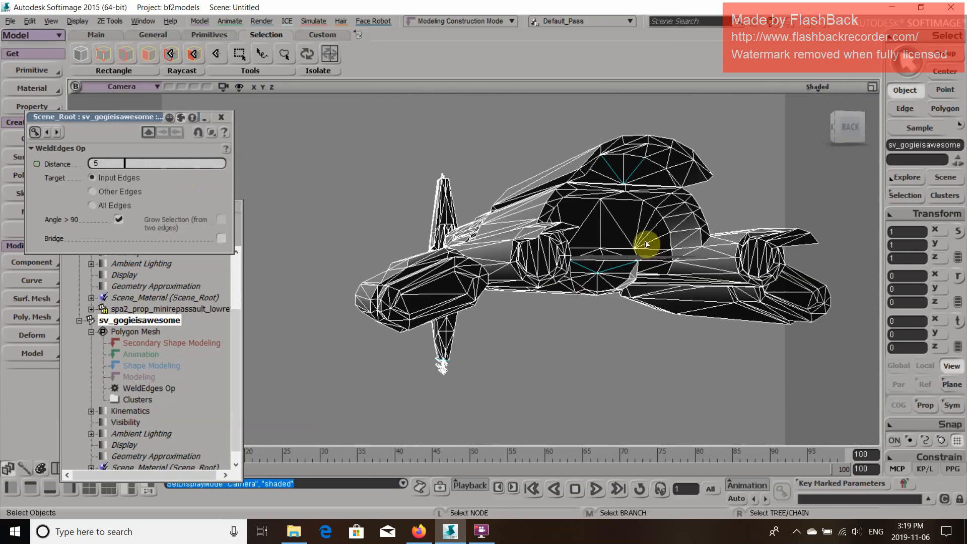
click(644, 243)
key(o)
drag(664, 213, 656, 214)
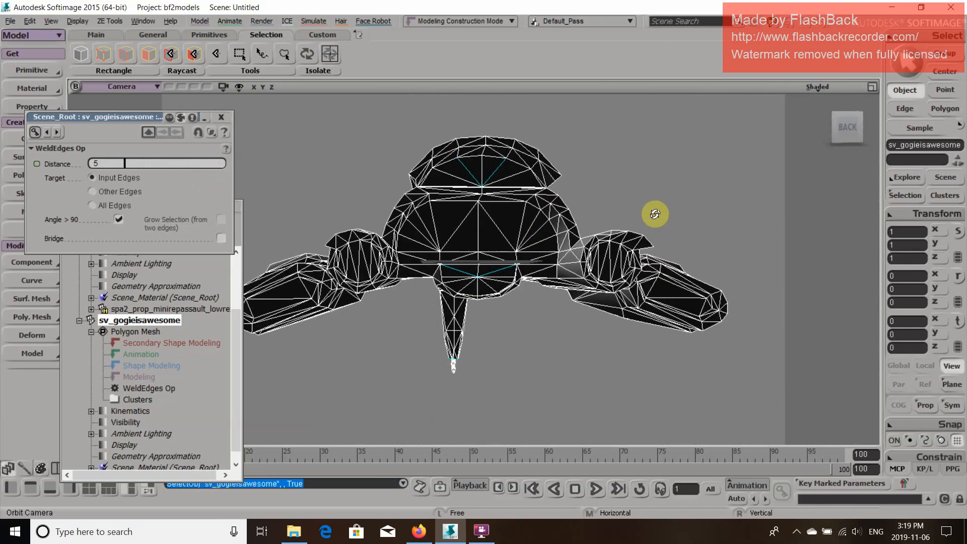
key(p)
drag(598, 280, 623, 256)
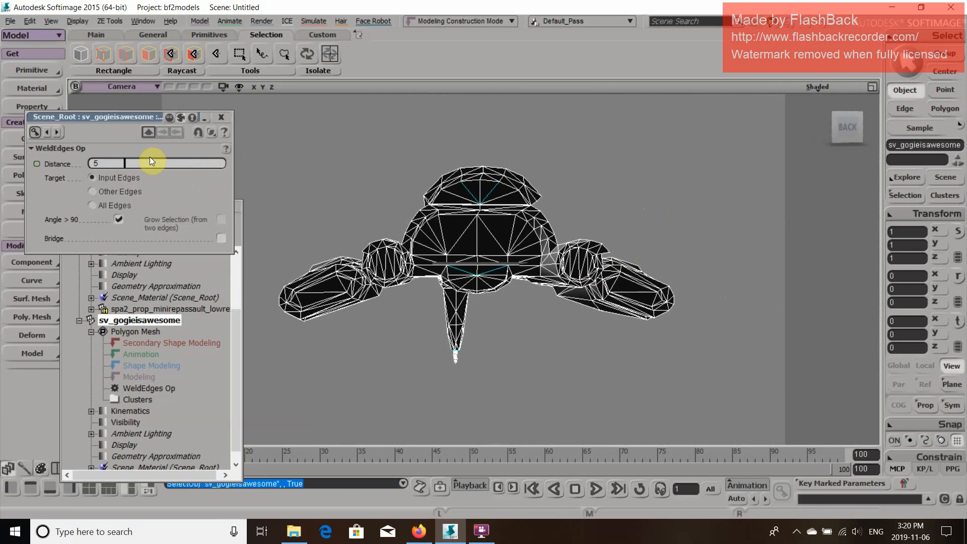
Close the WeldEdges Op settings and the Explorer, keeping sv_gogieisawesome selected
drag(150, 161, 243, 197)
key(p)
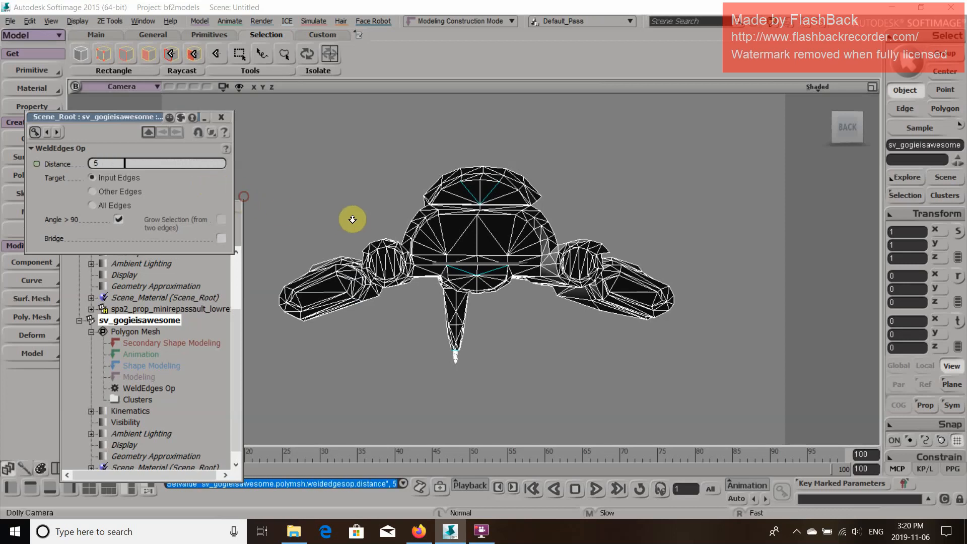
click(224, 119)
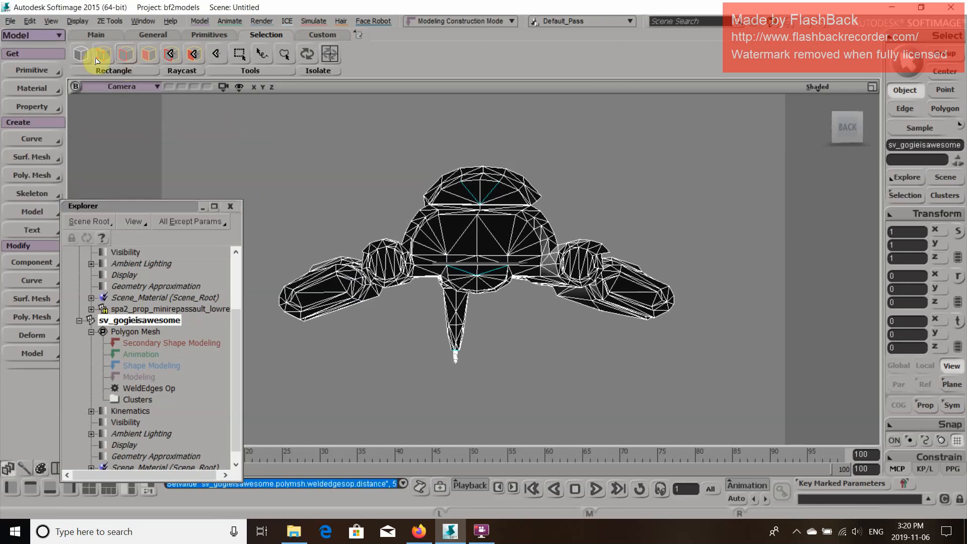
click(81, 54)
click(513, 231)
click(230, 206)
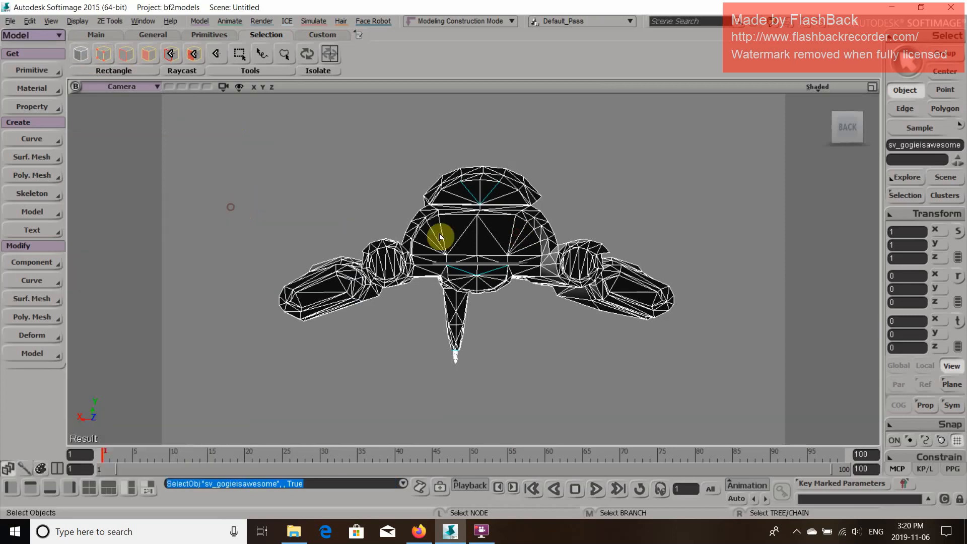
Examine the boundary edges around the ship's rear engine section and front fin for remaining gaps
key(z)
drag(496, 233, 449, 356)
key(o)
key(p)
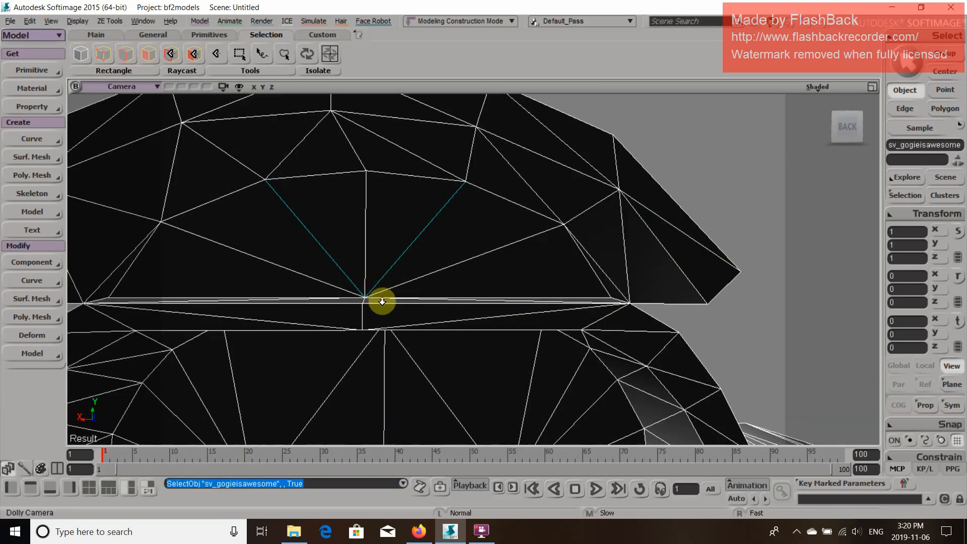
drag(395, 297, 397, 292)
key(p)
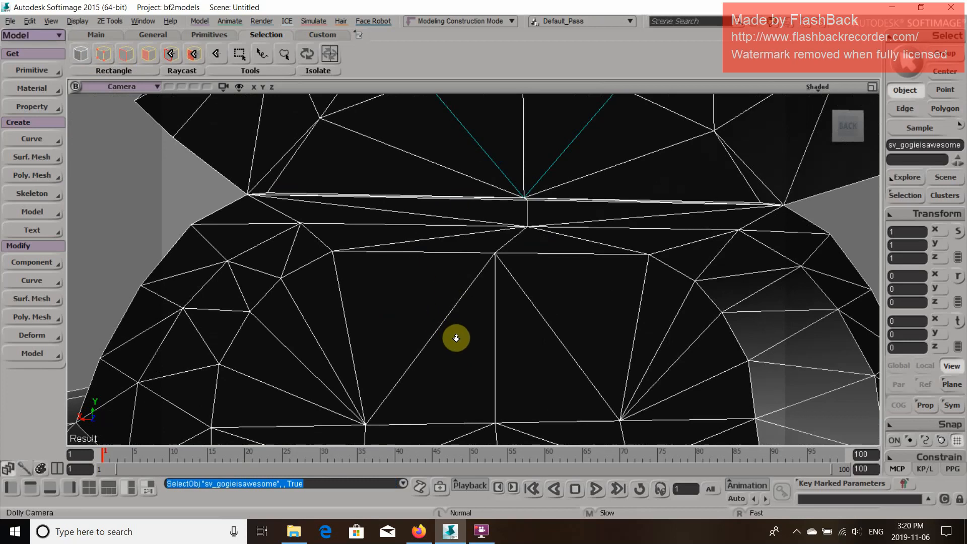
drag(456, 337, 522, 393)
key(o)
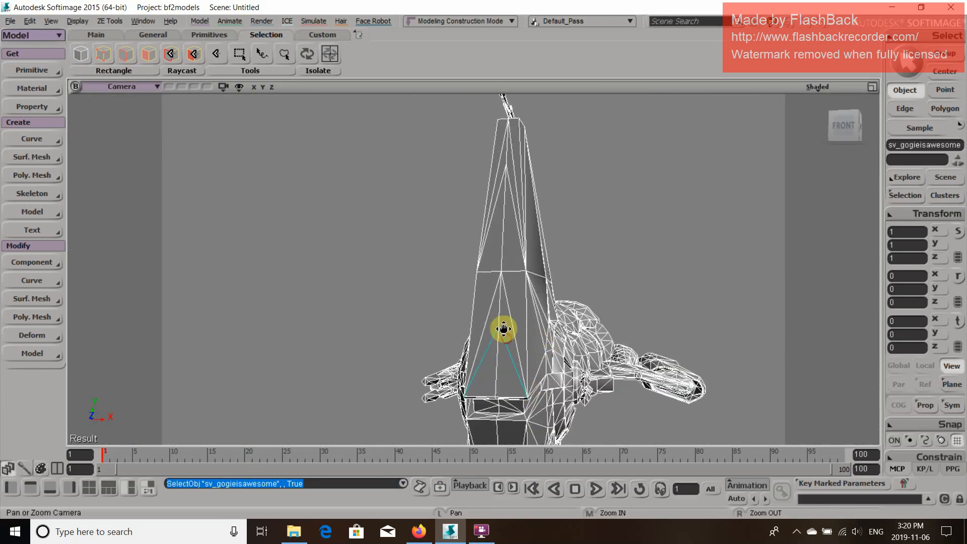
Weld the point at the apex of the open triangle on the upper fin's front face using the Weld Point Tool
key(p)
drag(503, 327, 463, 262)
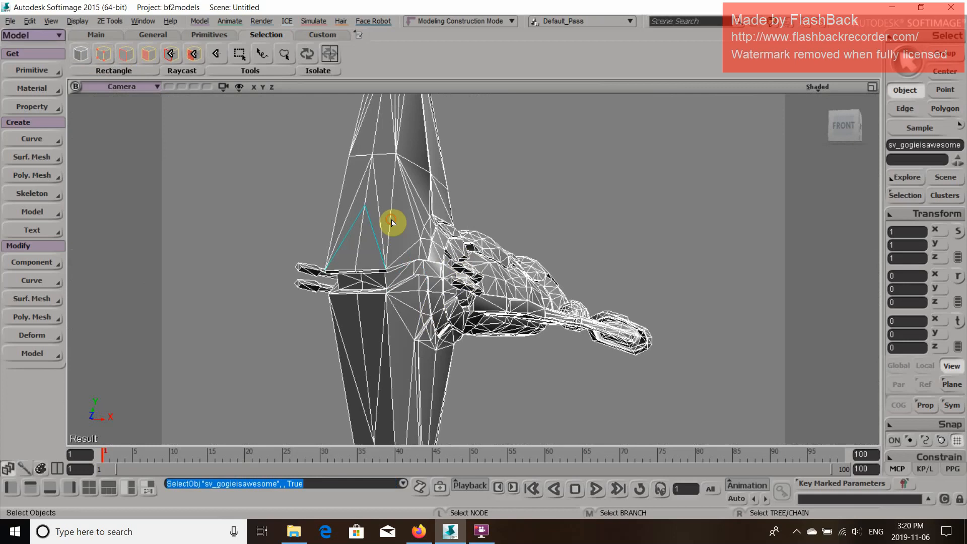
key(o)
drag(449, 222, 469, 161)
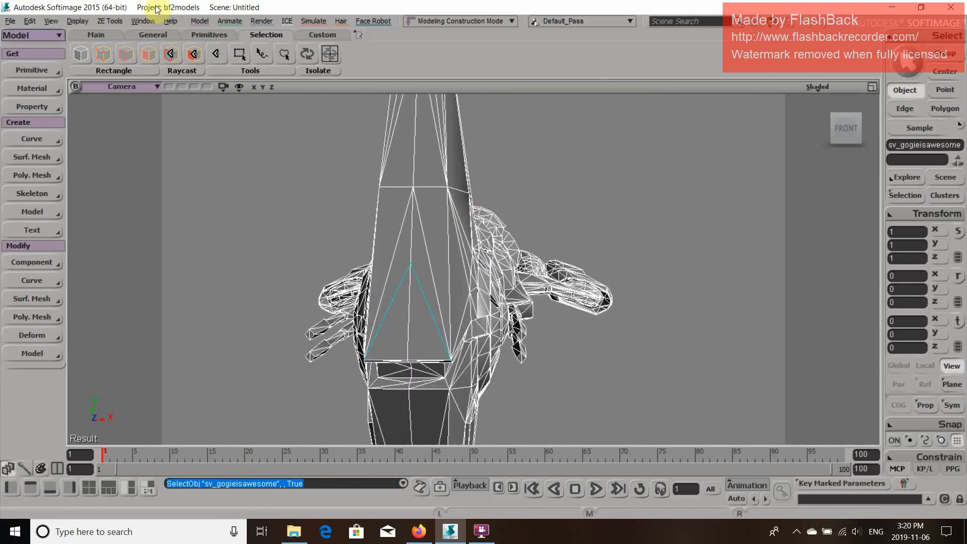
click(200, 21)
mouse_move(219, 207)
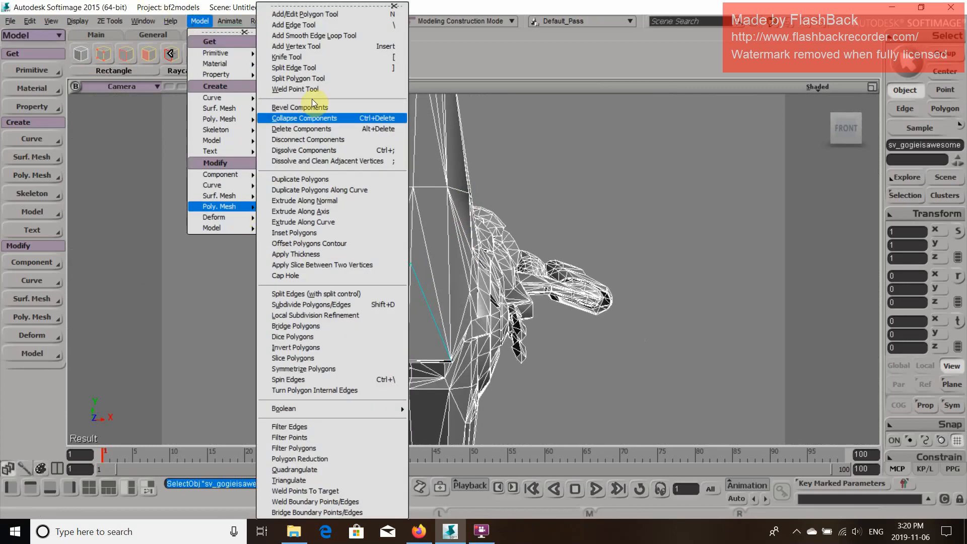
click(309, 88)
drag(411, 262, 413, 191)
drag(413, 266, 422, 194)
Try welding the point where the open edges meet under the rear top cover, and undo that weld
key(o)
drag(607, 230, 485, 225)
key(p)
drag(484, 224, 593, 238)
key(o)
key(p)
key(o)
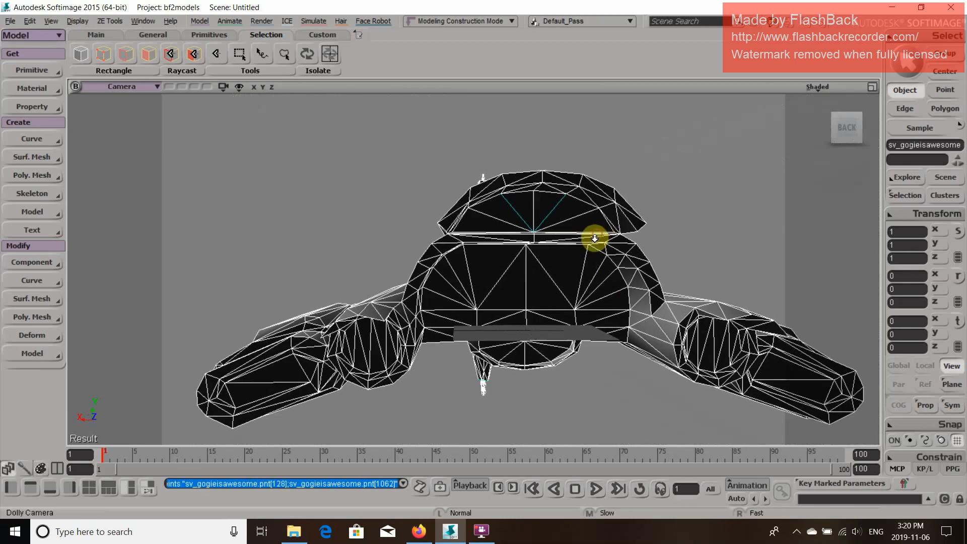
scroll(593, 238, up, 2)
click(200, 20)
mouse_move(219, 206)
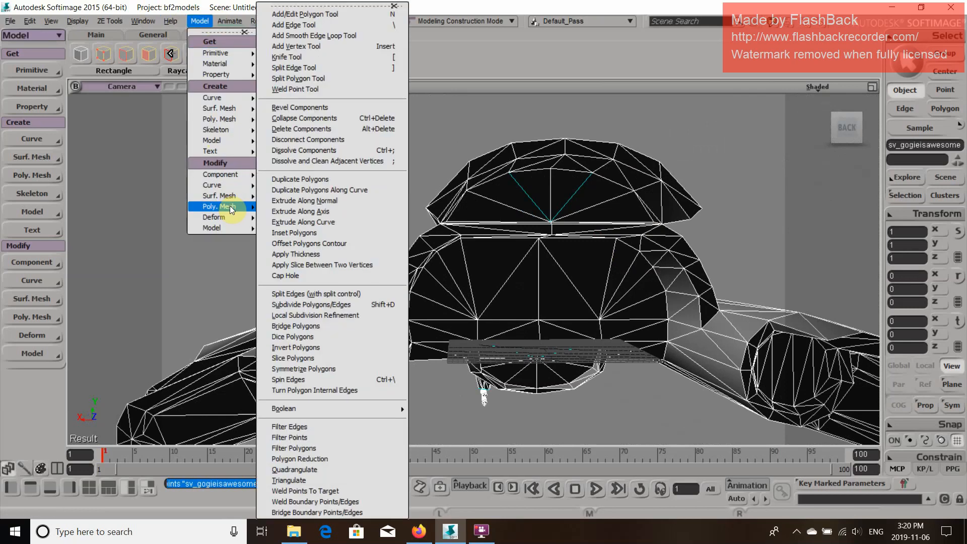
click(323, 89)
click(553, 222)
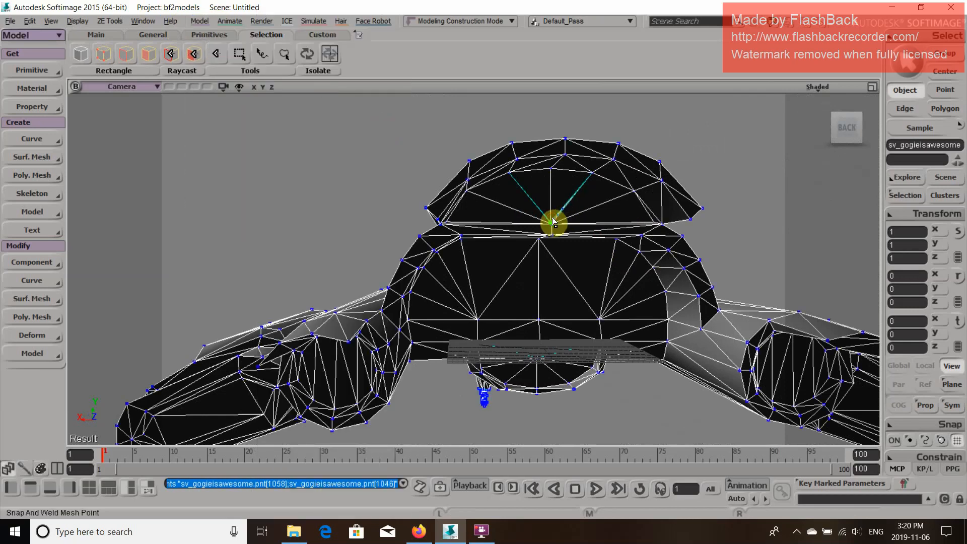
key(ctrl+z)
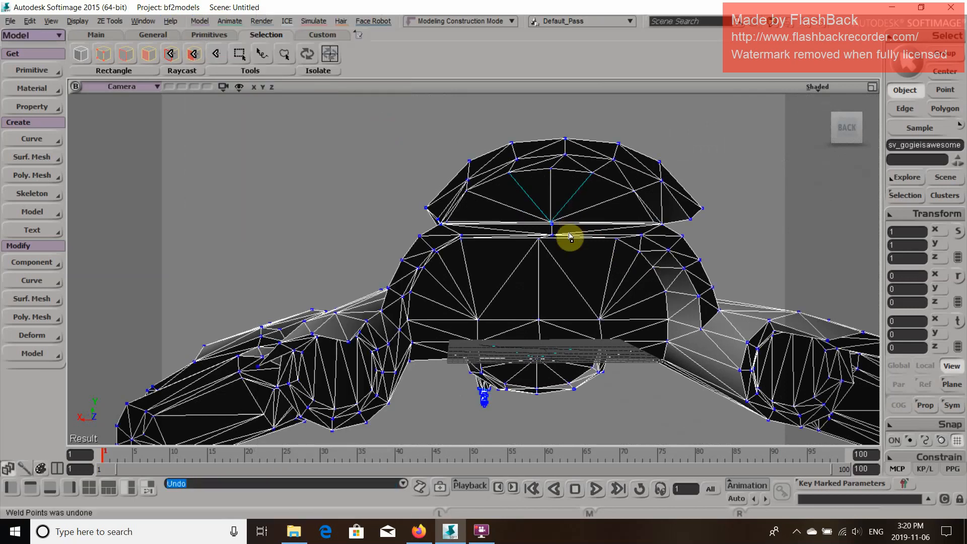
Weld the point where the two open edges meet under the rear top cover, working from a higher viewpoint
scroll(550, 272, up, 5)
scroll(547, 300, up, 1)
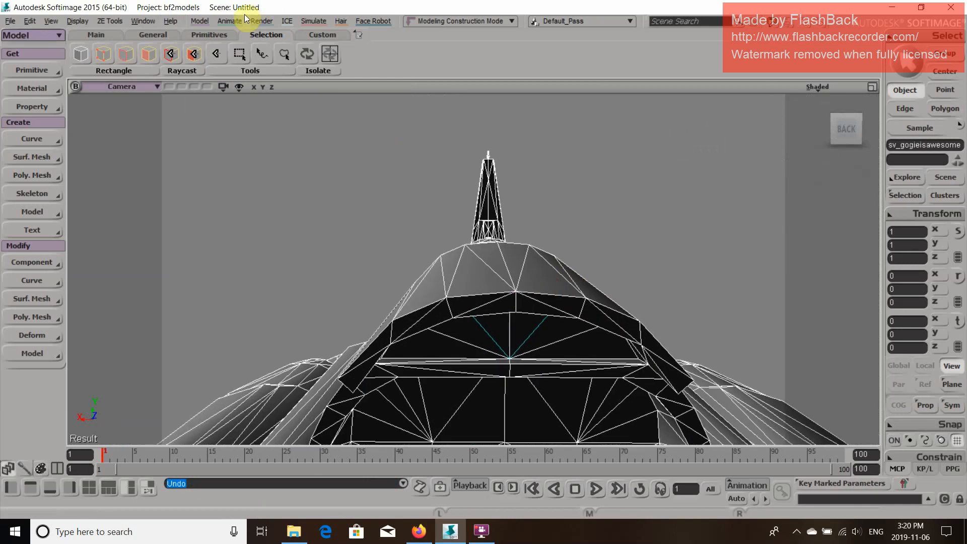
click(207, 24)
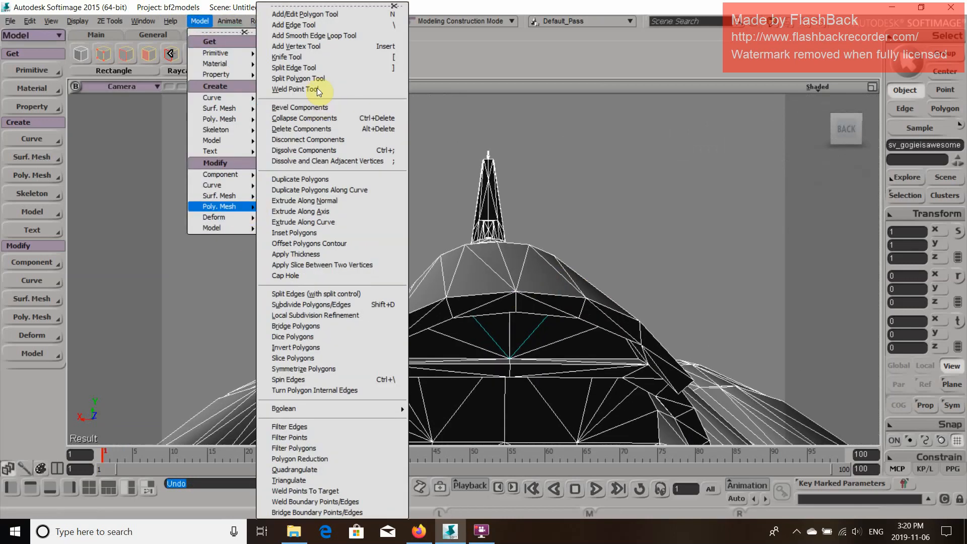
click(313, 86)
click(510, 358)
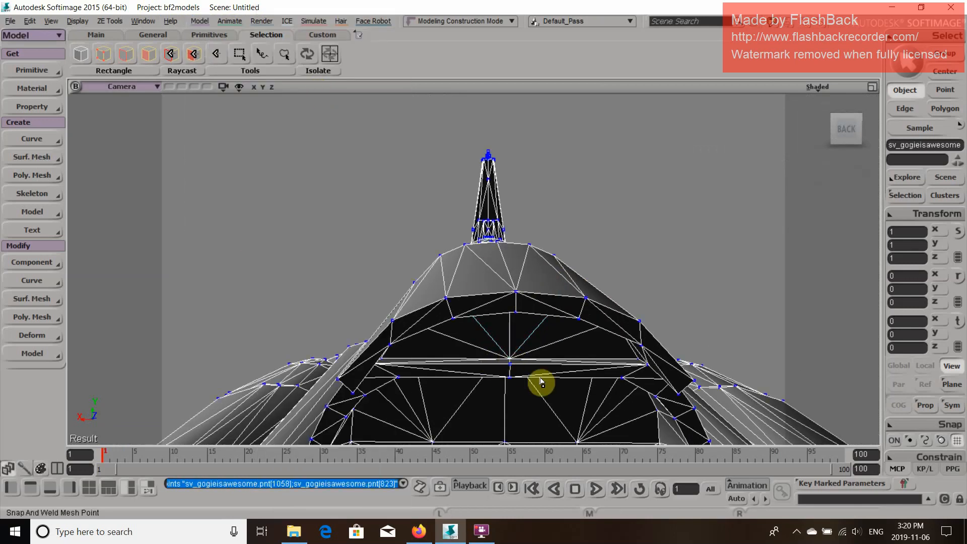
Weld the point where the open edges meet on the ship's lower rear bulge using the Weld Point Tool
key(z)
drag(514, 369, 503, 327)
key(o)
key(p)
drag(500, 268, 494, 288)
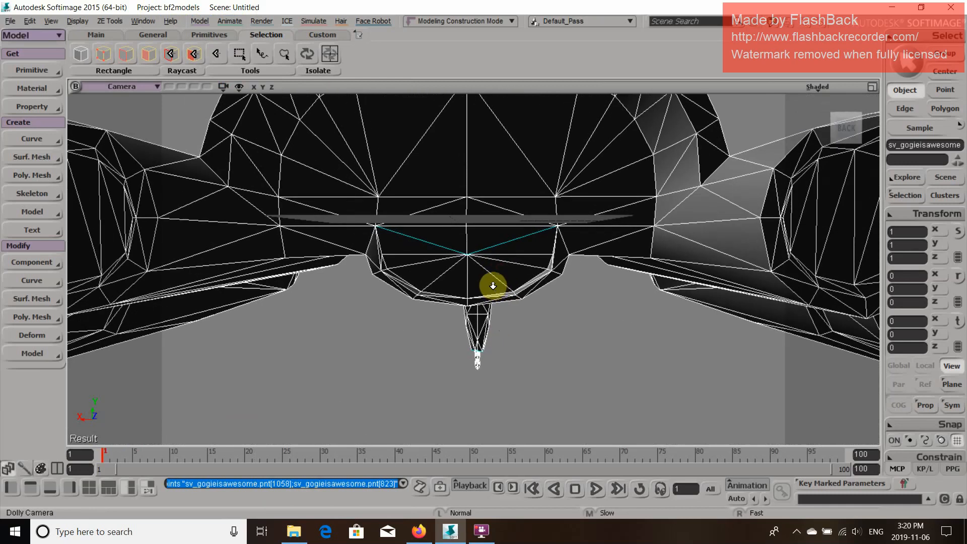
key(g)
click(205, 24)
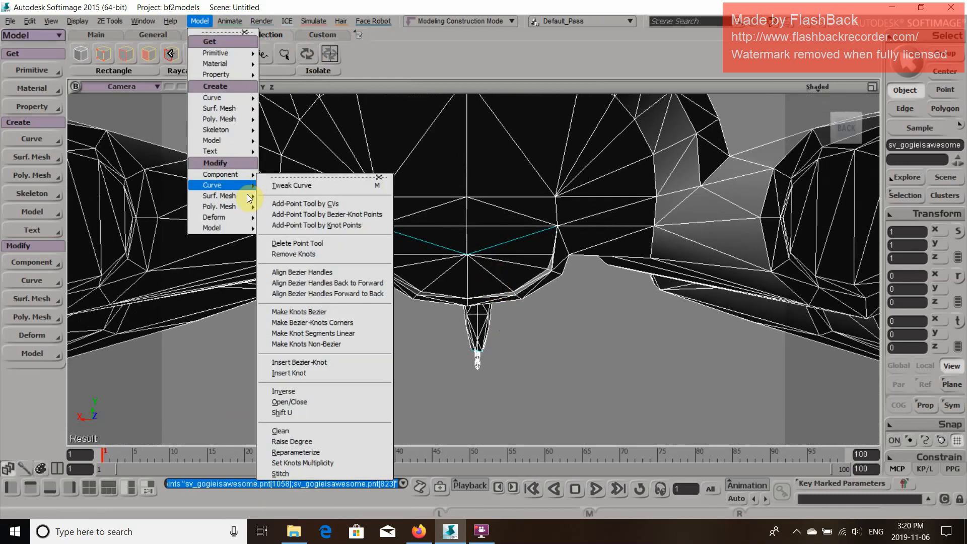
mouse_move(226, 199)
click(308, 90)
drag(467, 253, 466, 253)
Return to the selection tool and examine the underside and lower fin end for remaining open edges
key(p)
drag(398, 316, 617, 241)
key(o)
drag(497, 245, 605, 254)
click(79, 52)
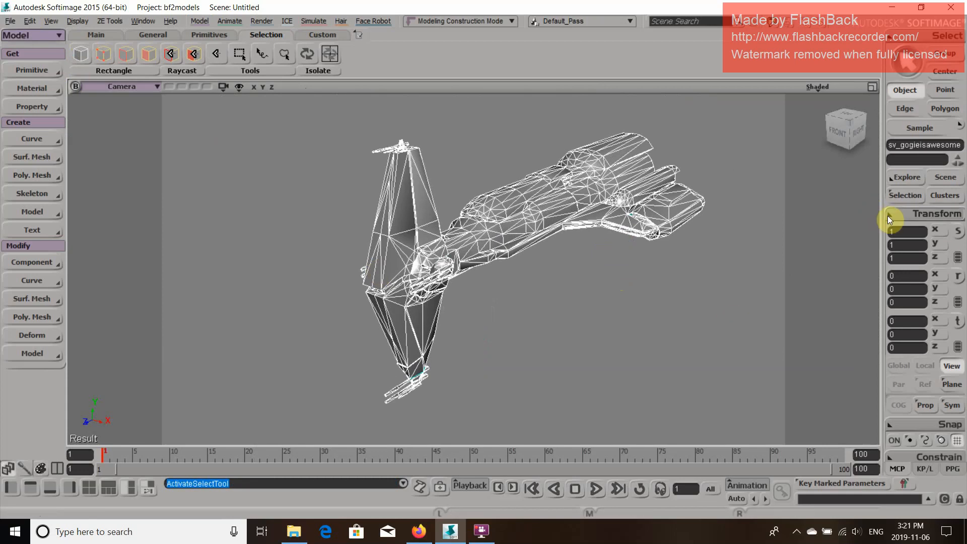
click(688, 346)
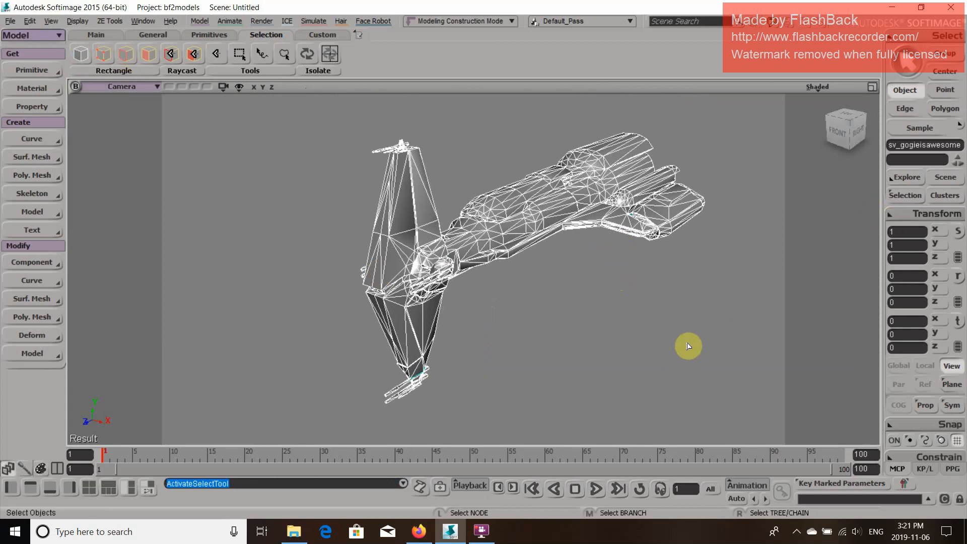
key(o)
drag(554, 319, 546, 189)
key(p)
drag(528, 192, 212, 242)
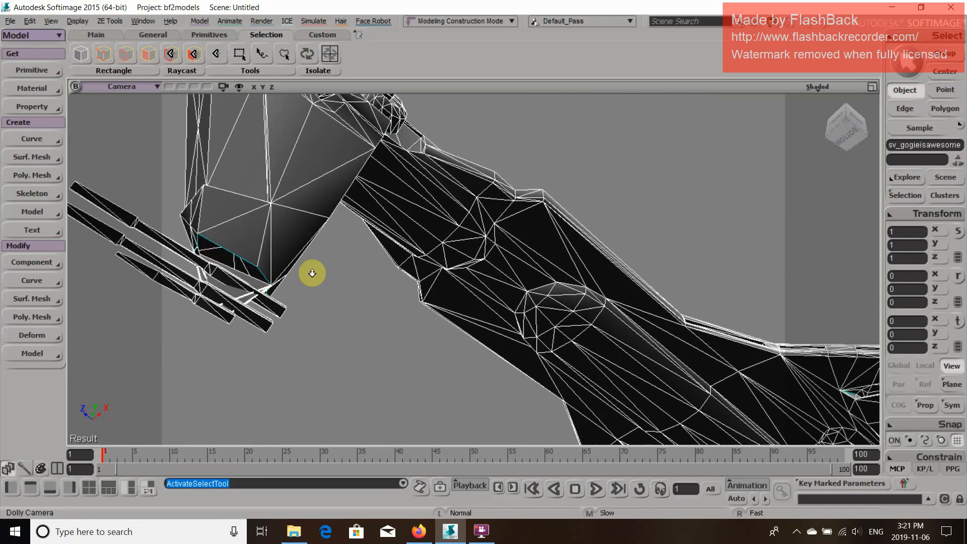
Try Cap Hole from a corner point of the opening at the lower fin's end, and undo the cap
key(space)
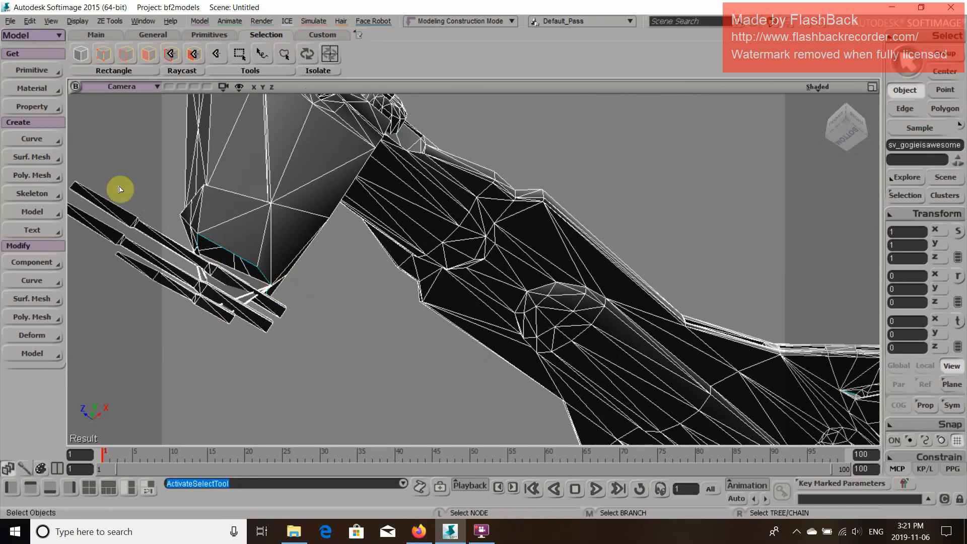
key(t)
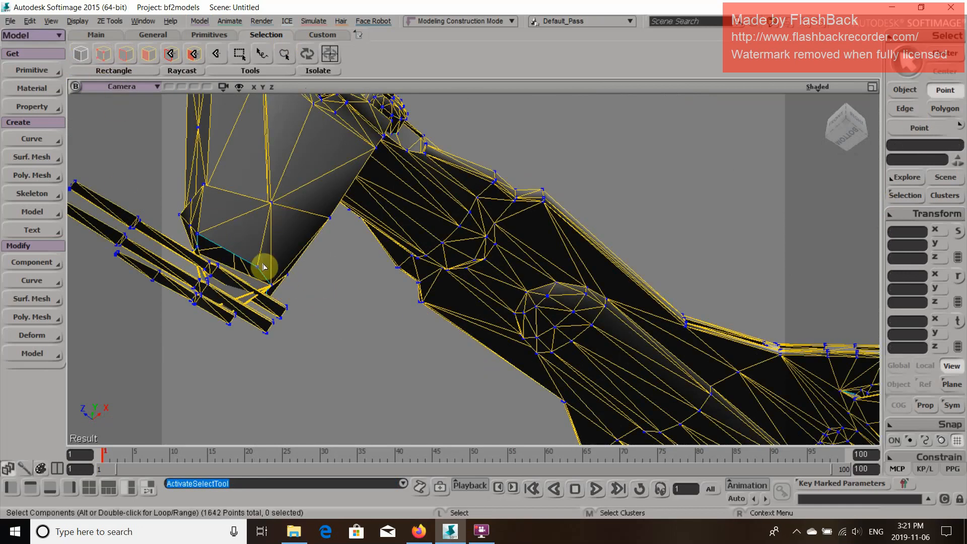
click(258, 270)
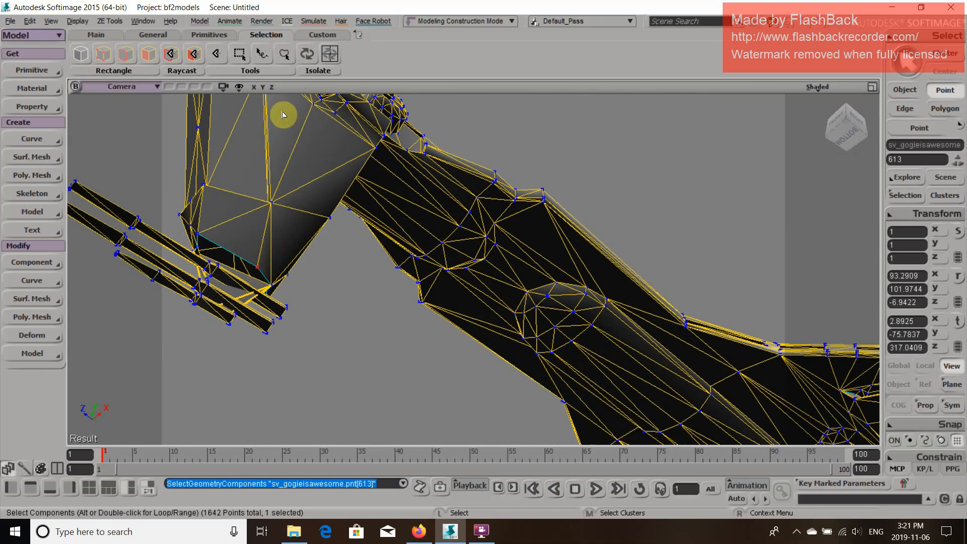
click(191, 23)
mouse_move(226, 207)
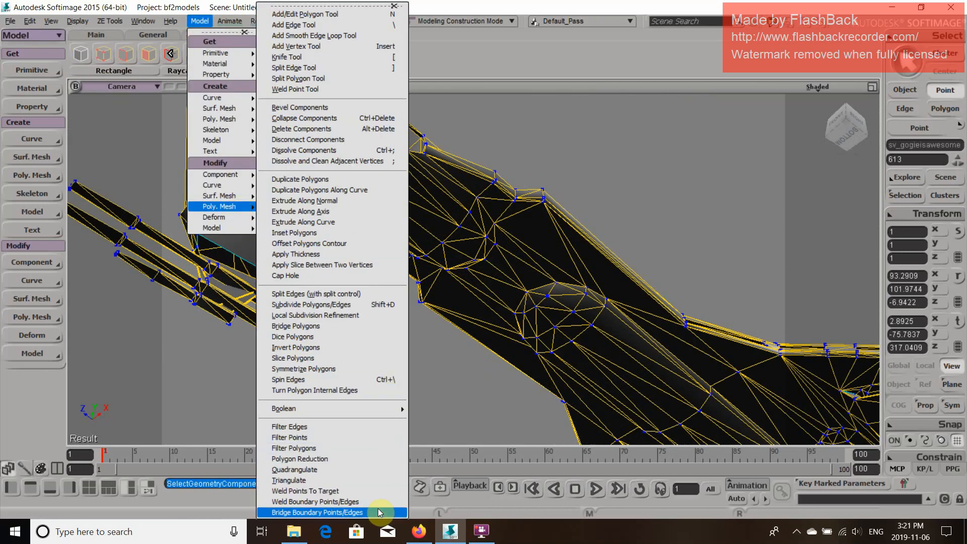
click(325, 278)
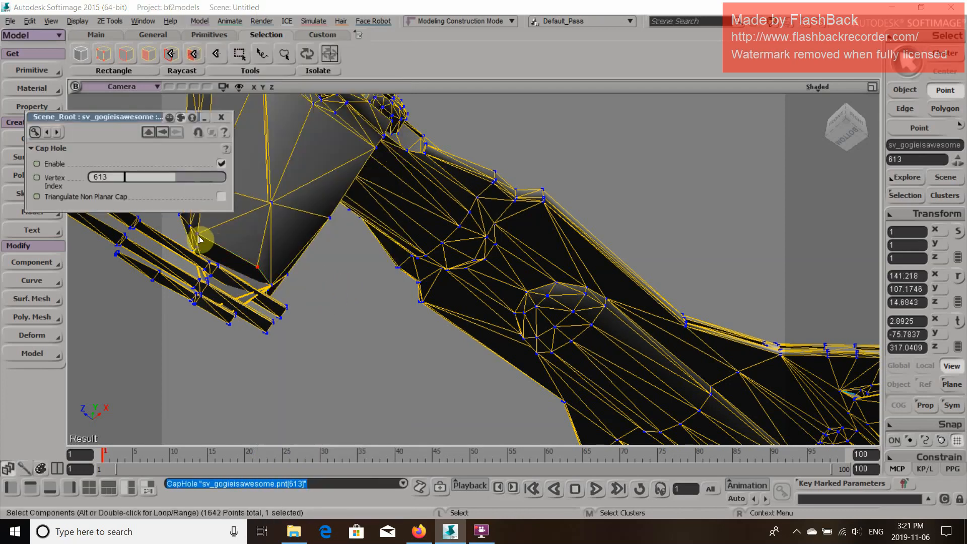
click(219, 120)
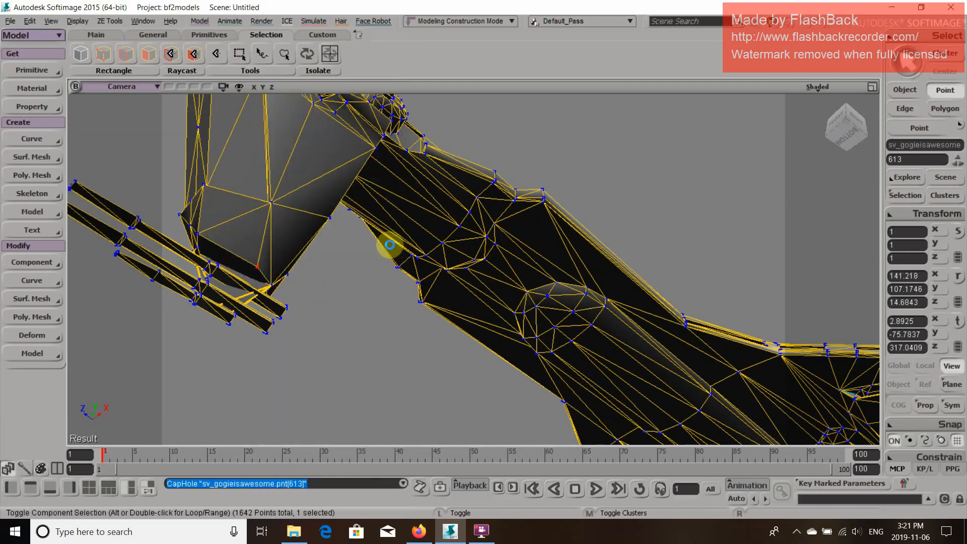
key(ctrl+z)
Select all border points of the mesh with the Border Point filter and apply Cap Hole to them
scroll(430, 301, down, 5)
key(o)
drag(457, 194, 449, 334)
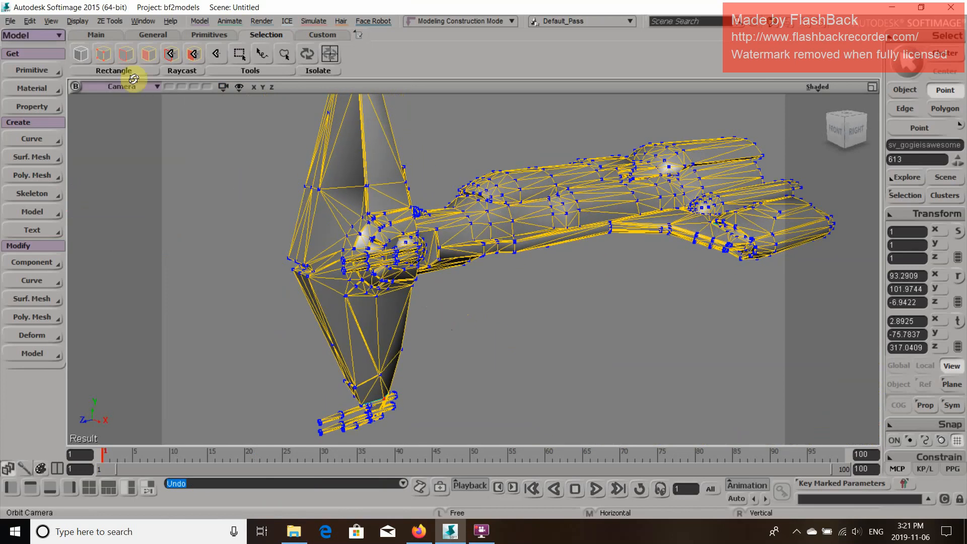
click(108, 54)
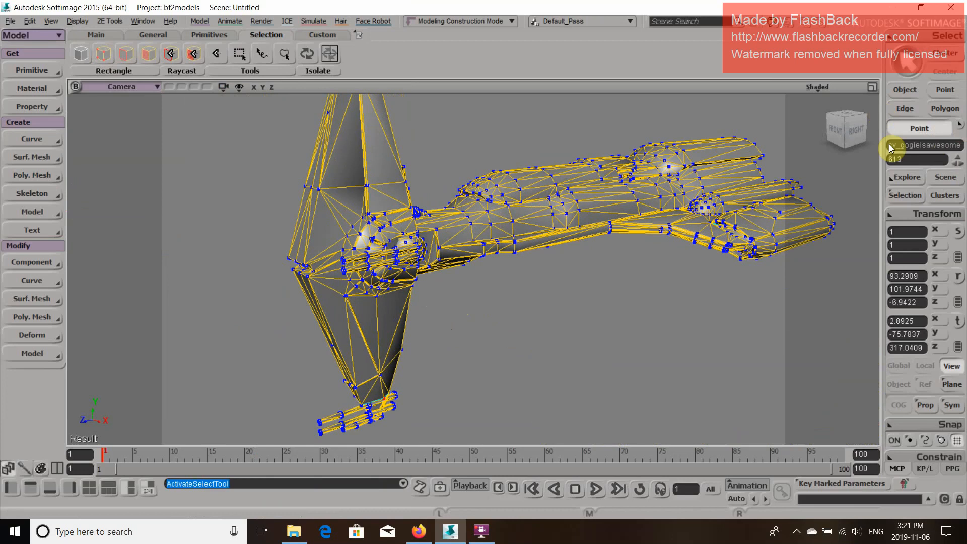
click(959, 127)
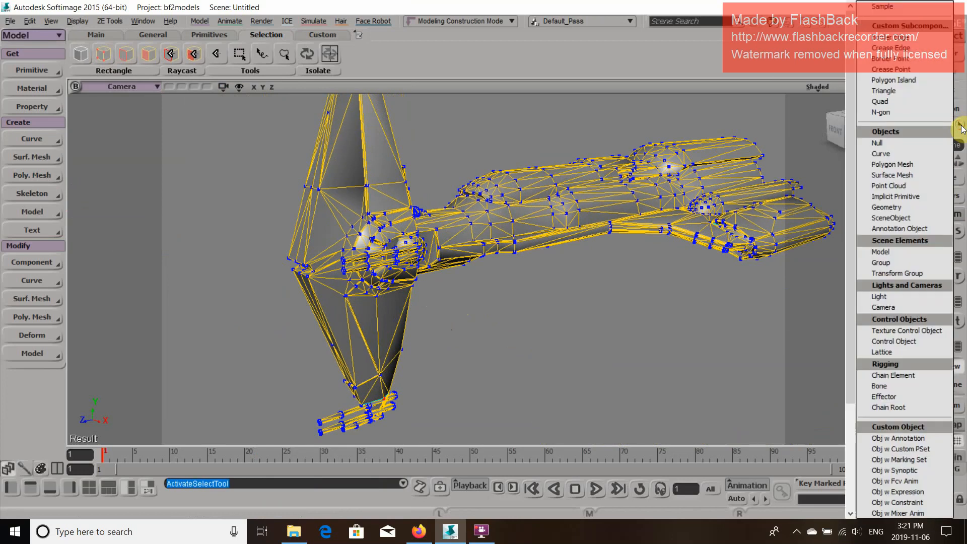
click(900, 58)
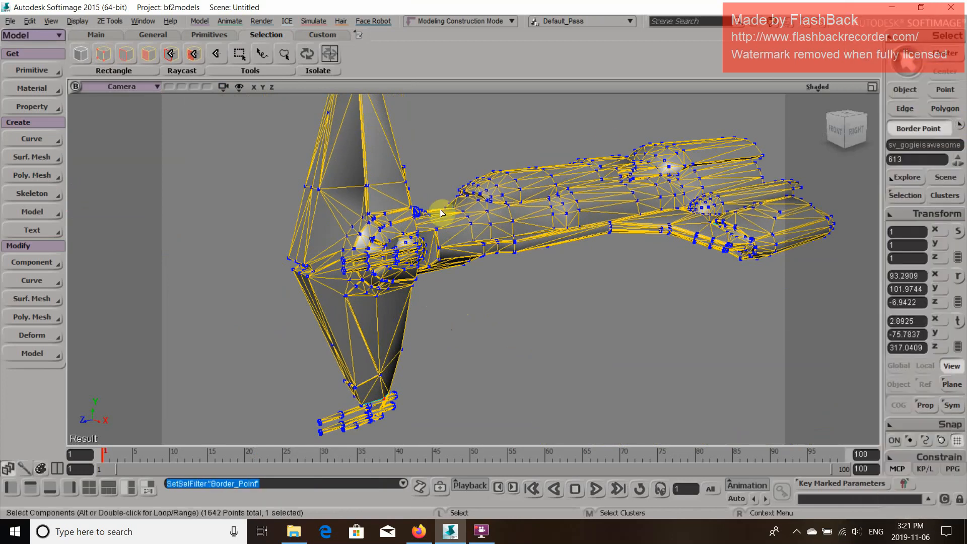
key(ctrl)
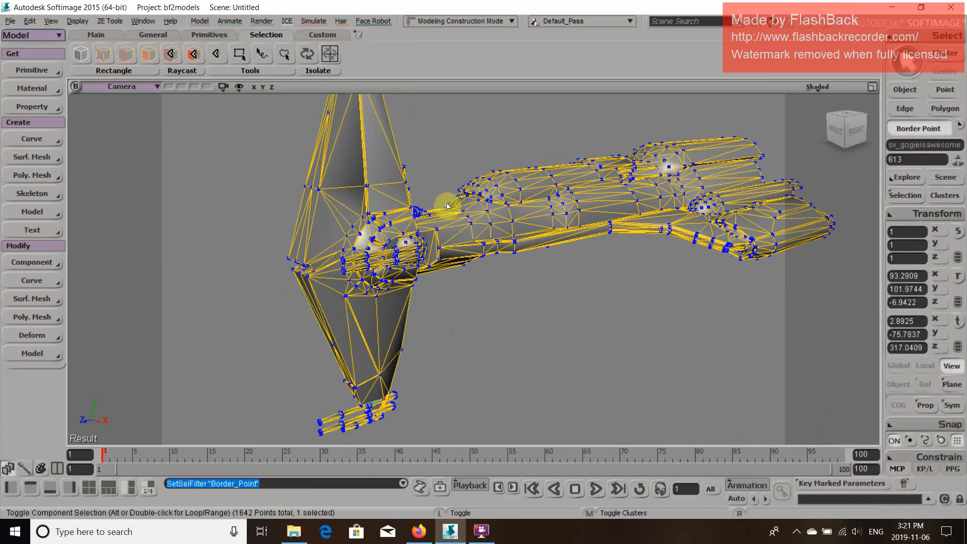
key(ctrl+a)
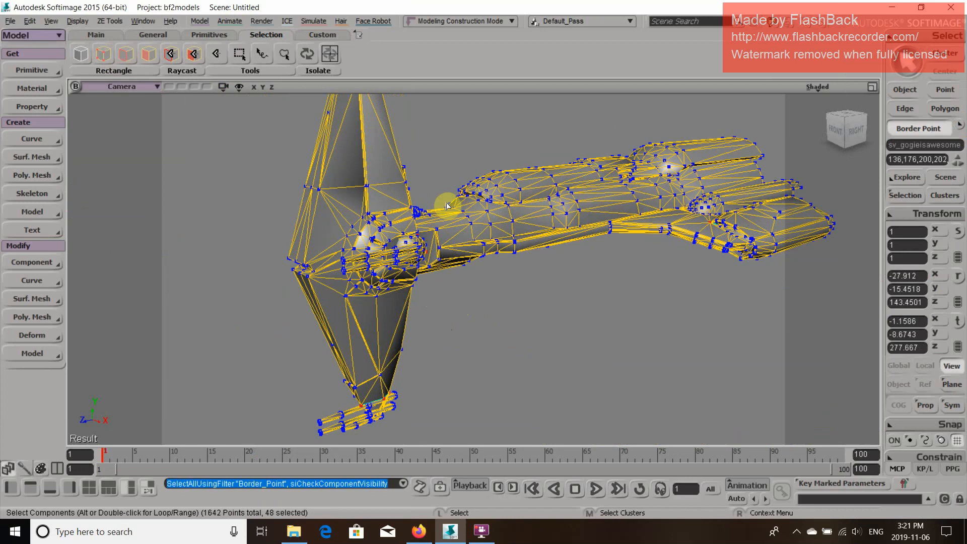
click(200, 21)
mouse_move(222, 206)
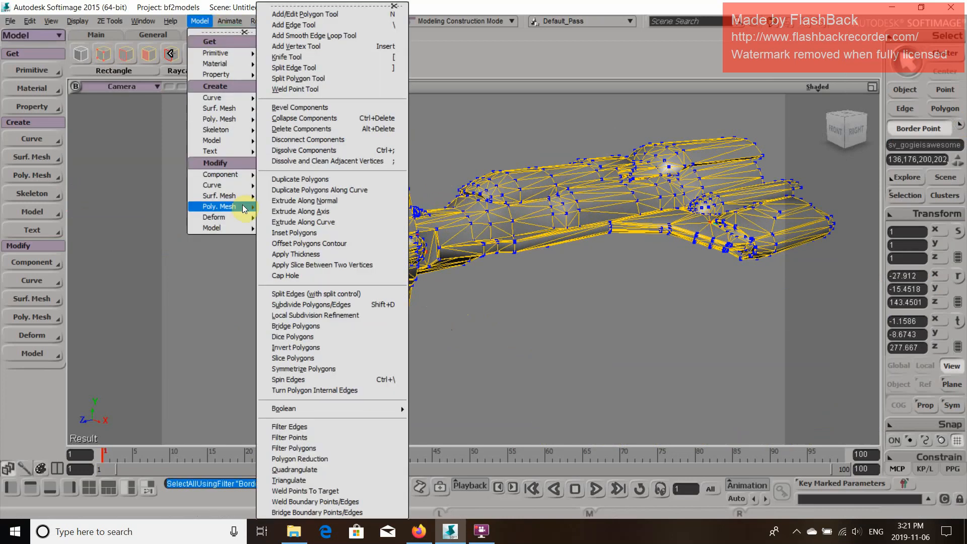
click(336, 276)
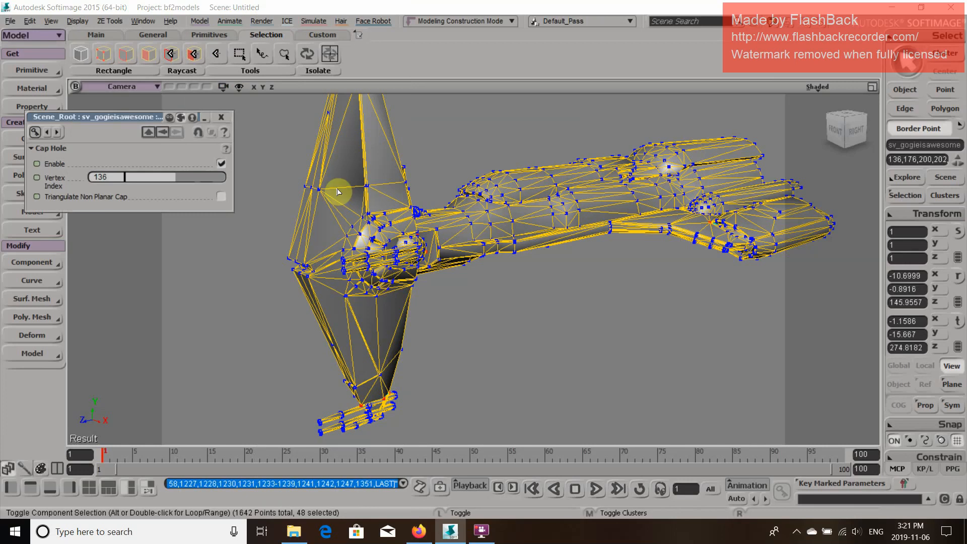
Repeat Cap Hole six more times on the mesh's remaining border points, reselecting all border points before each cap
click(221, 118)
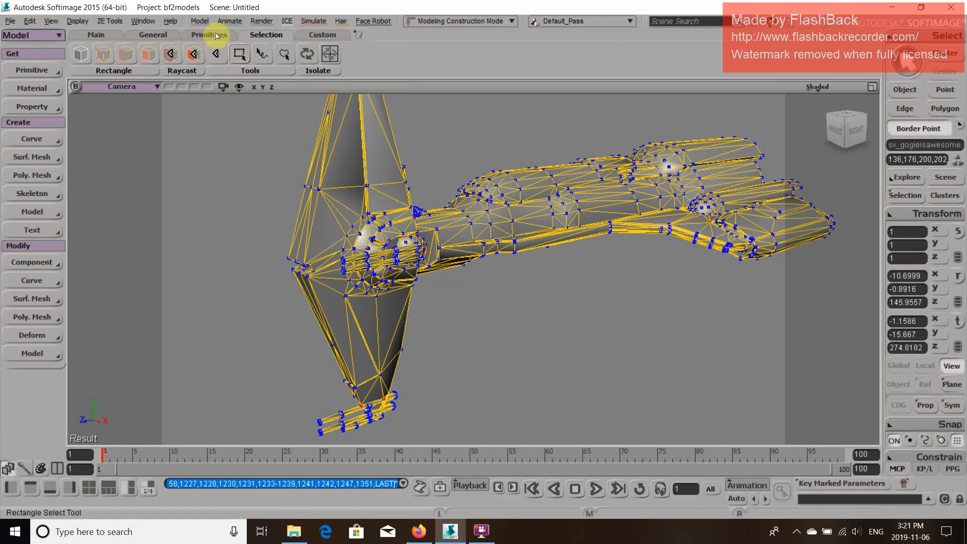
click(199, 20)
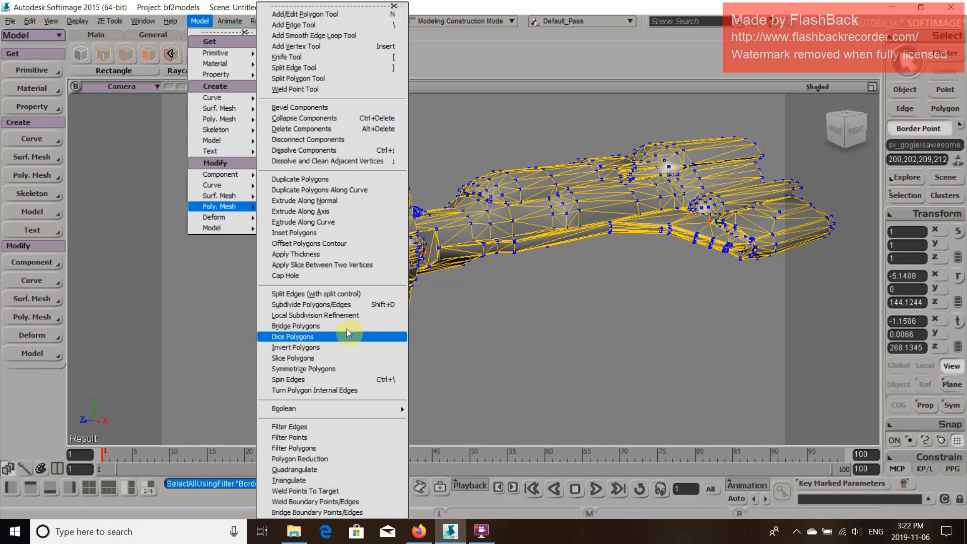
click(331, 276)
click(221, 116)
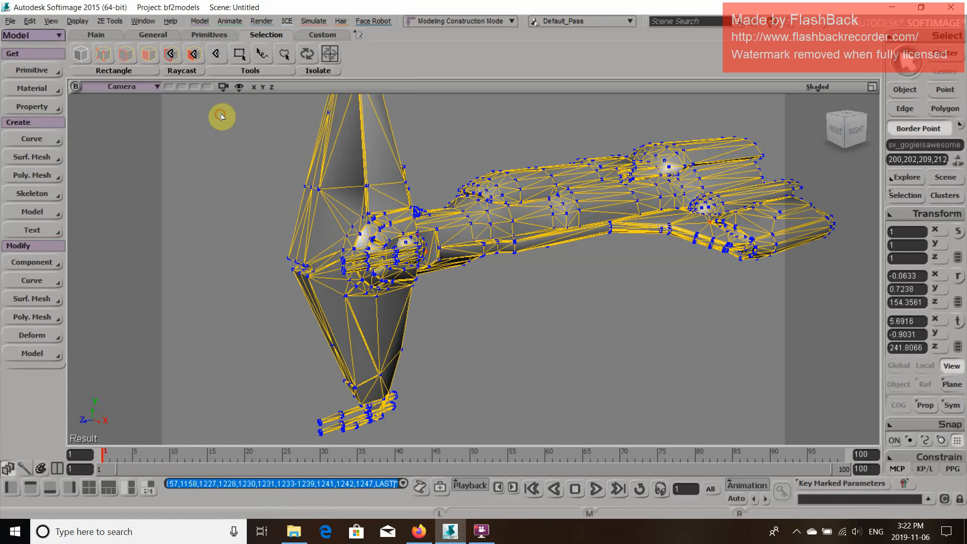
click(199, 21)
mouse_move(242, 212)
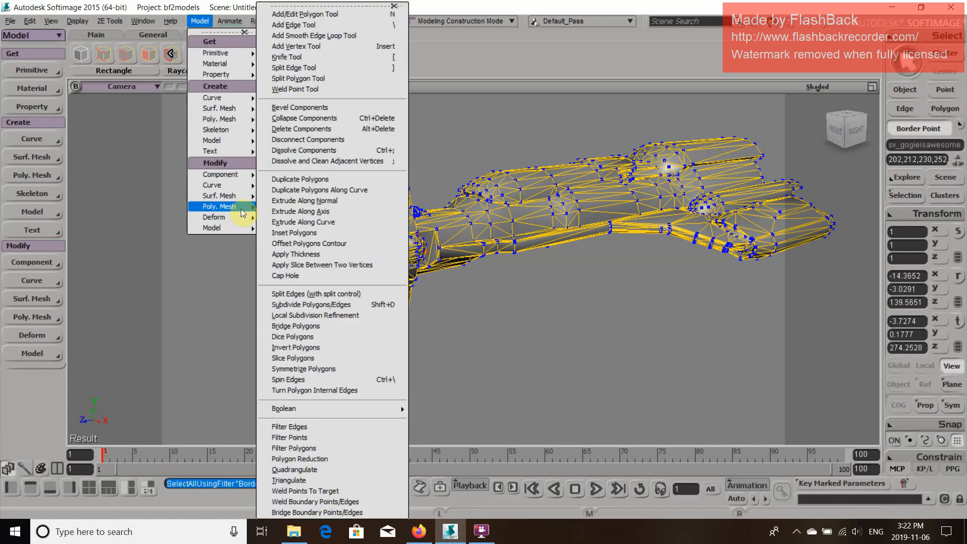
click(302, 276)
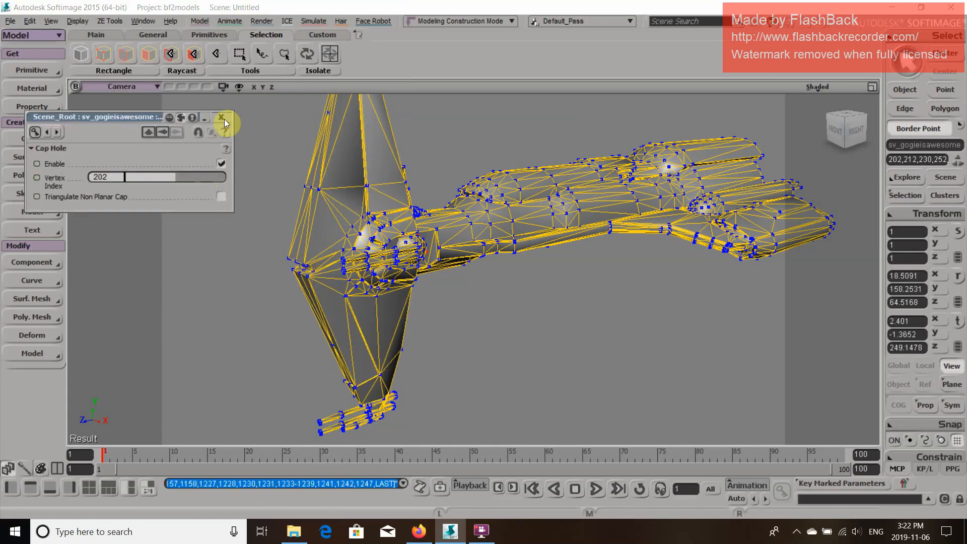
click(221, 116)
click(200, 20)
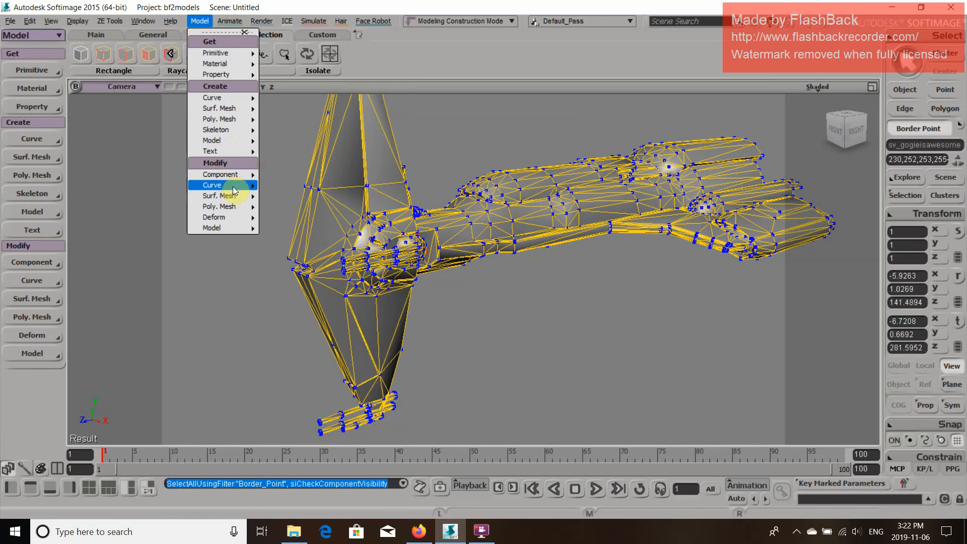
mouse_move(219, 206)
click(300, 275)
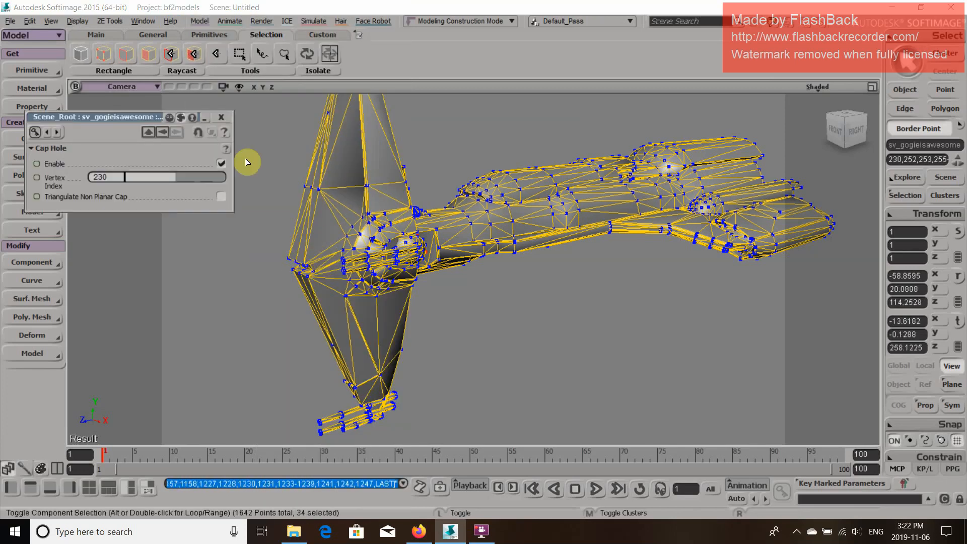
click(221, 116)
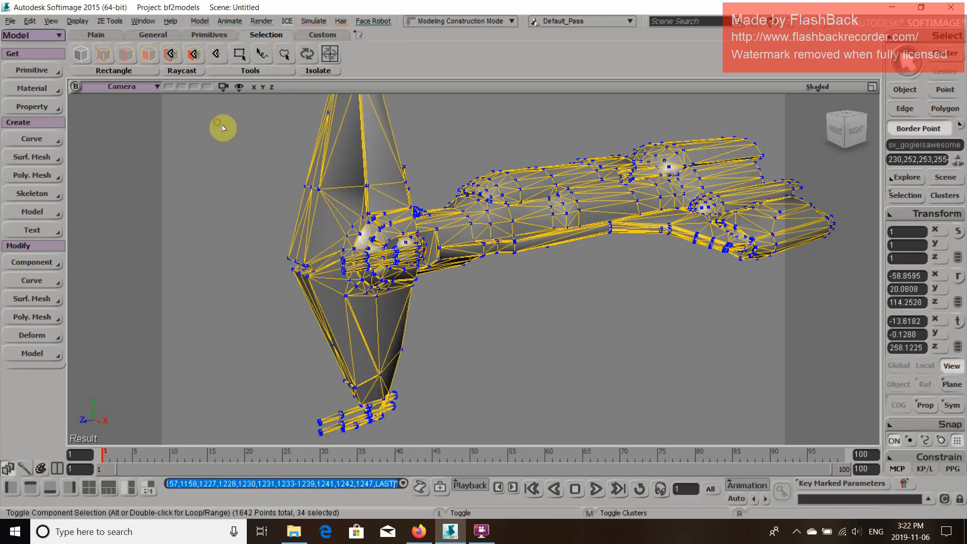
click(208, 24)
mouse_move(219, 207)
click(302, 276)
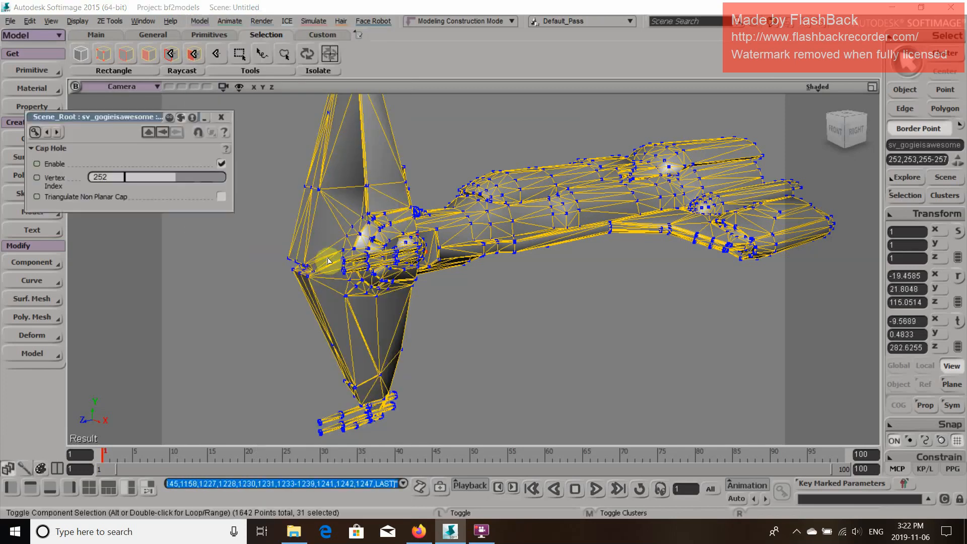
click(221, 117)
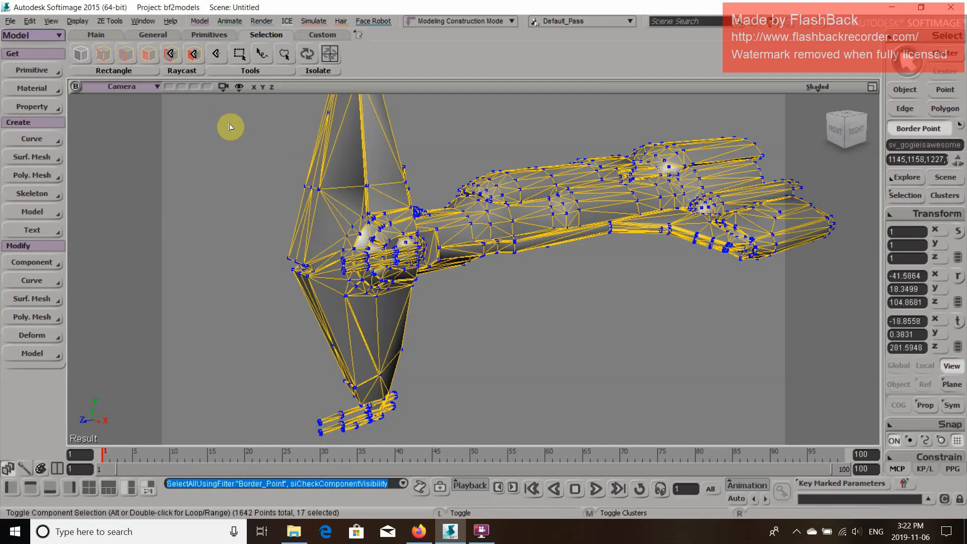
click(202, 20)
mouse_move(219, 207)
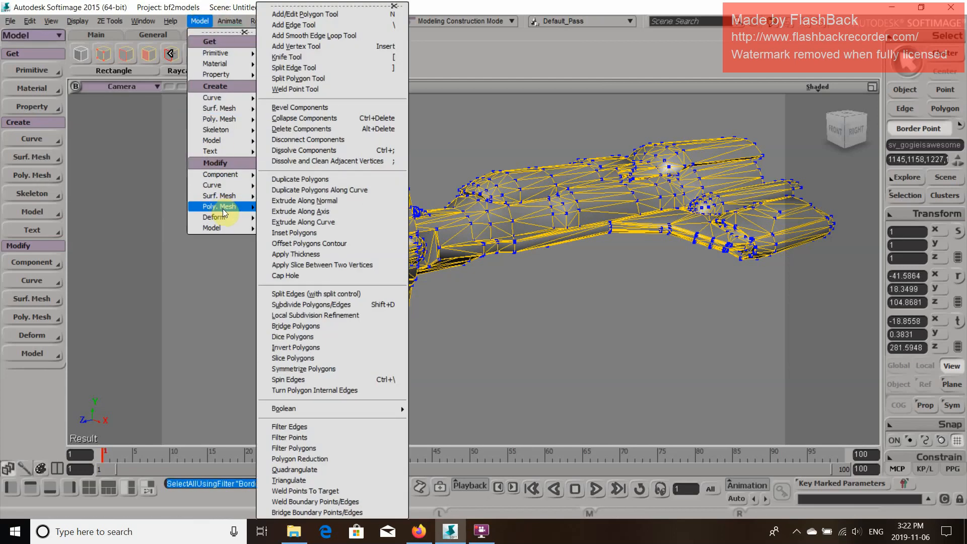
click(303, 277)
click(218, 116)
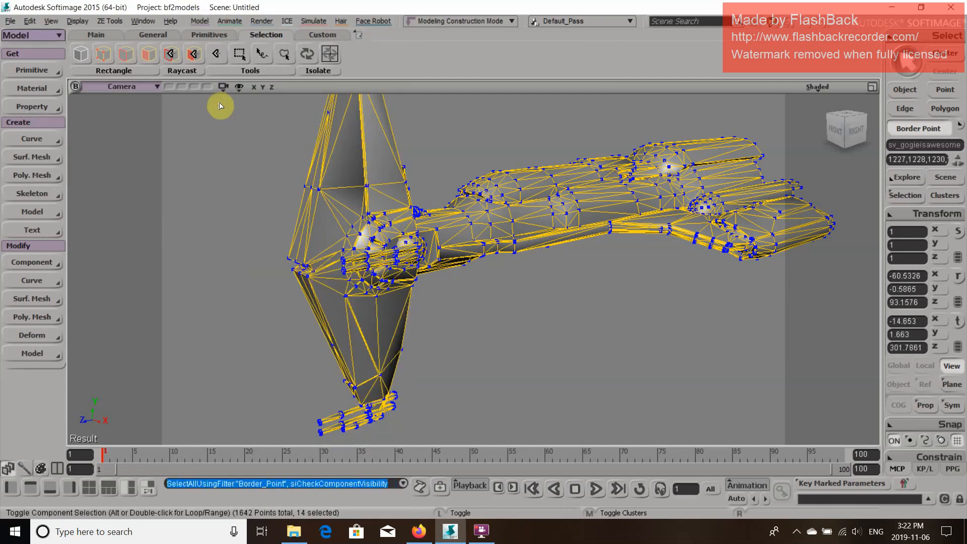
click(200, 21)
mouse_move(249, 207)
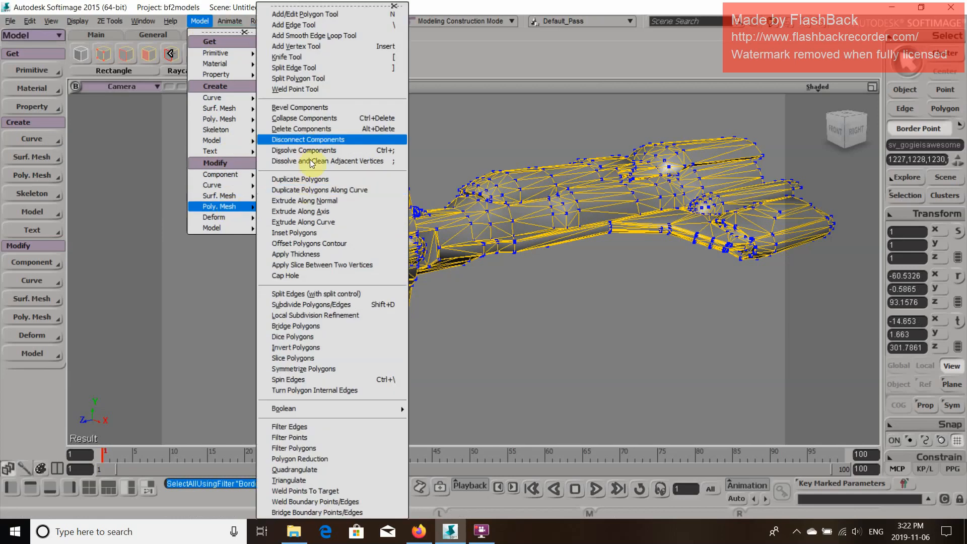
click(320, 272)
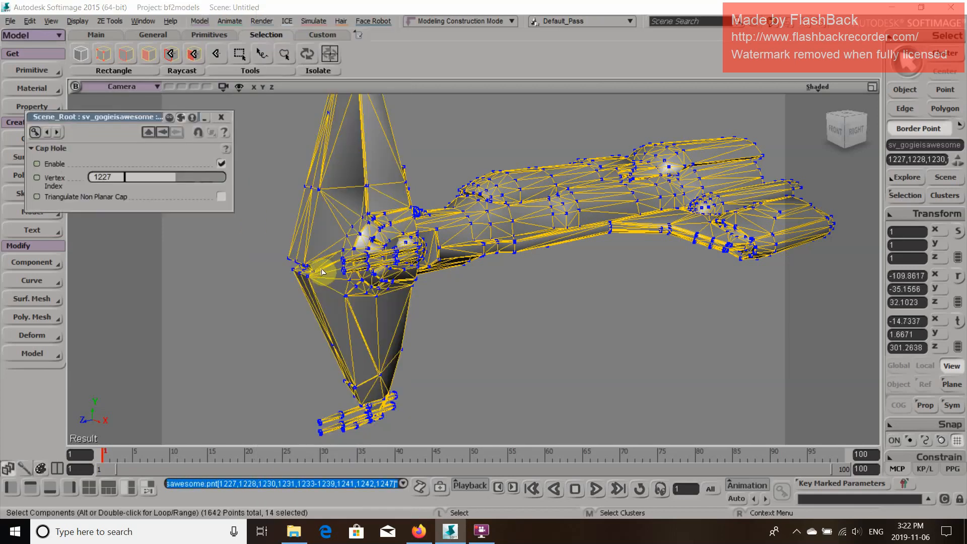
click(226, 120)
Reselect the ship mesh and check it for leftover open borders with the Border Point filter
key(ctrl+shift+a)
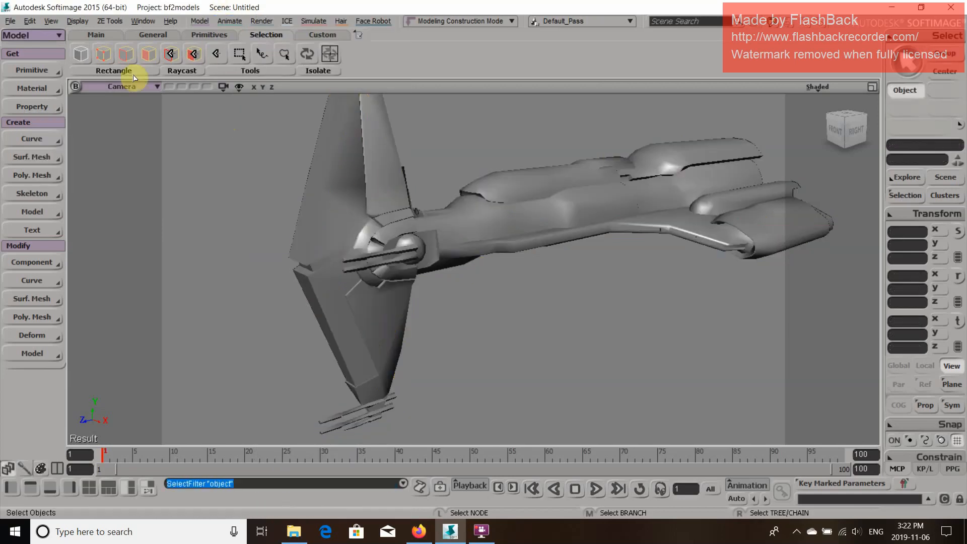
click(488, 239)
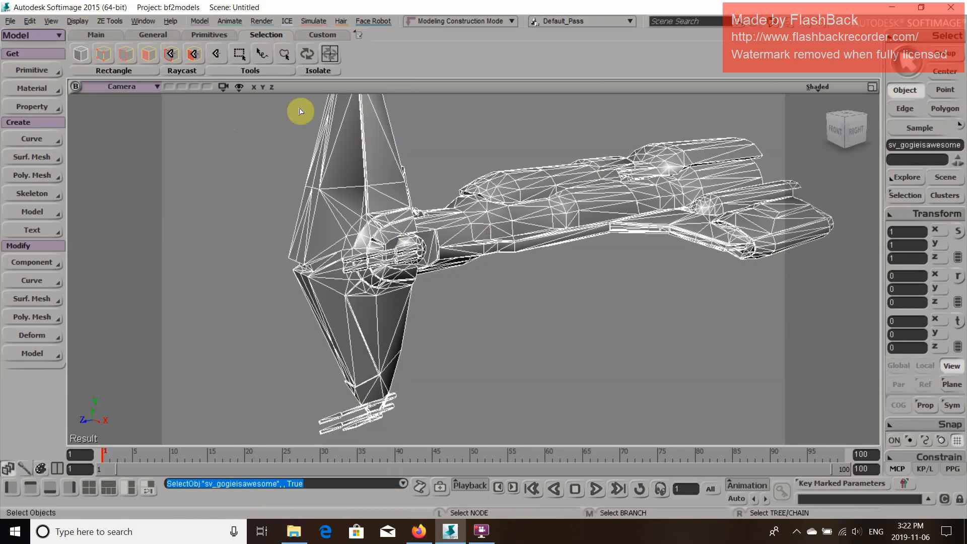
click(103, 54)
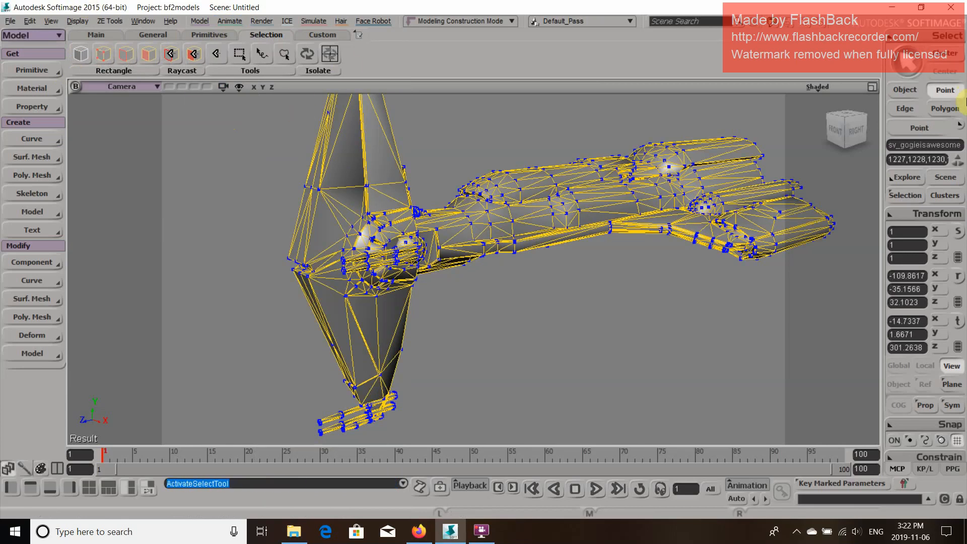
click(959, 129)
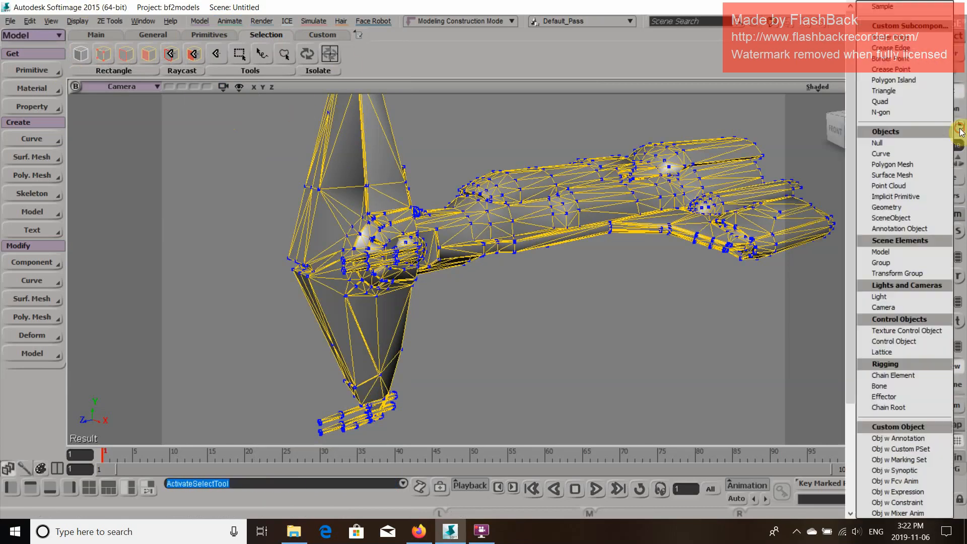
click(914, 59)
key(space)
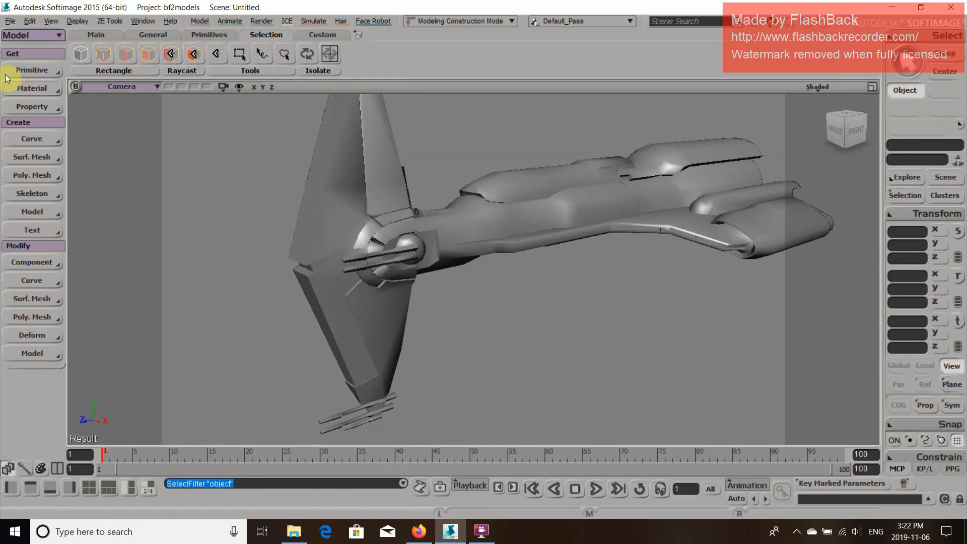
Select all connected polygons of the ship's main hull with raycast polygon selection, leaving out the separate guns
click(538, 251)
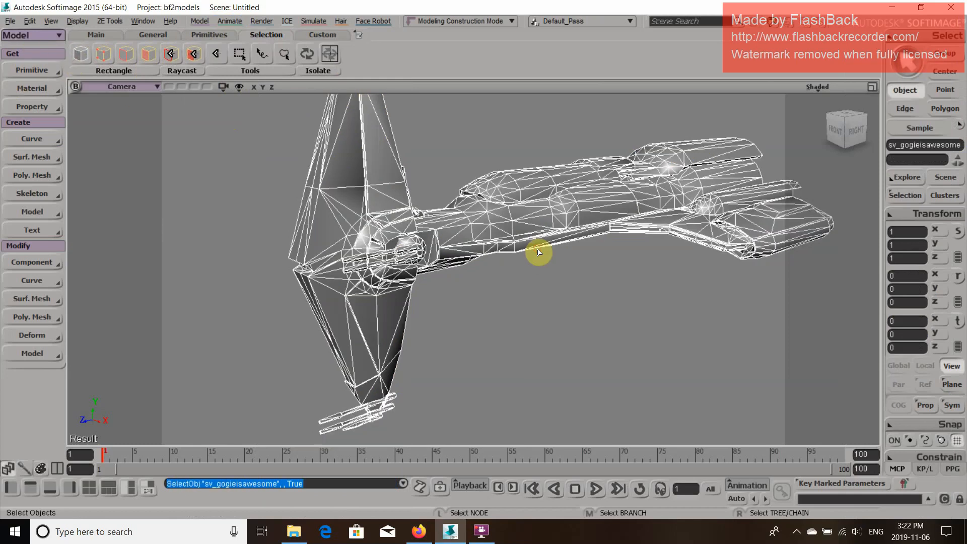
key(e)
drag(511, 252, 474, 222)
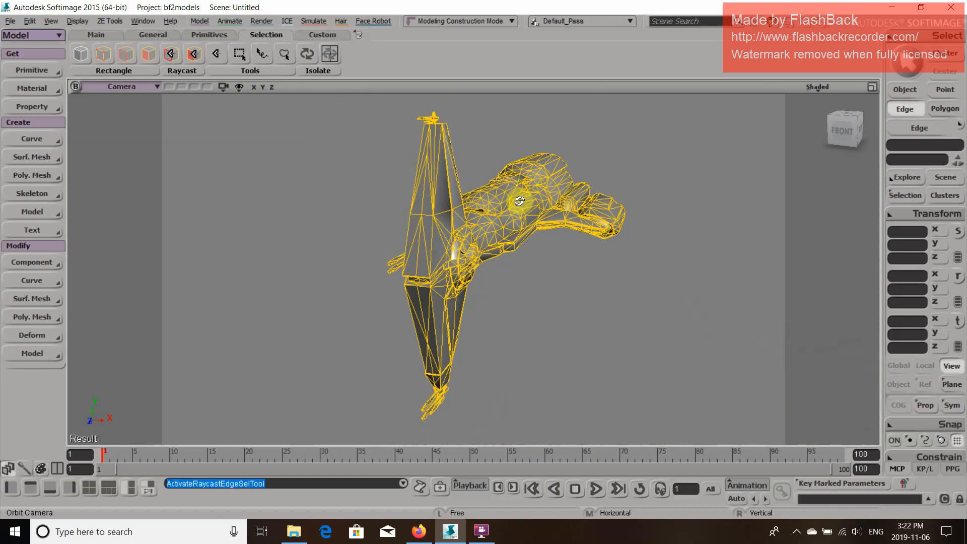
drag(519, 201, 488, 183)
key(z)
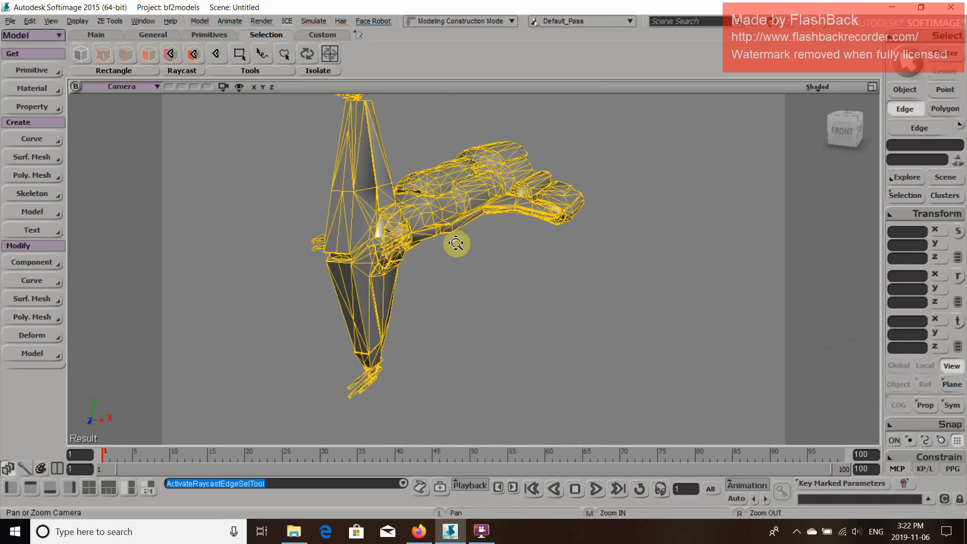
drag(489, 254, 467, 251)
key(p)
drag(403, 295, 398, 271)
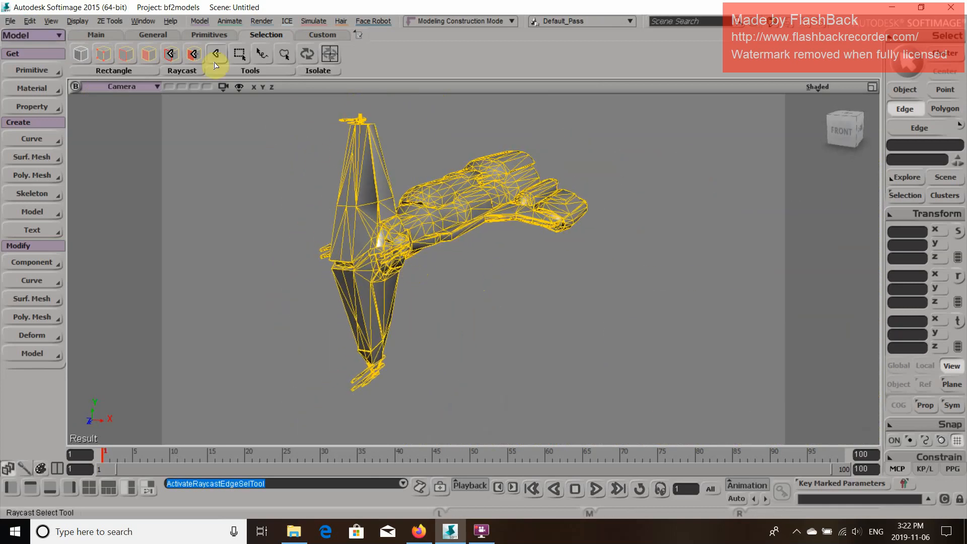
click(191, 58)
drag(548, 271, 416, 274)
click(328, 122)
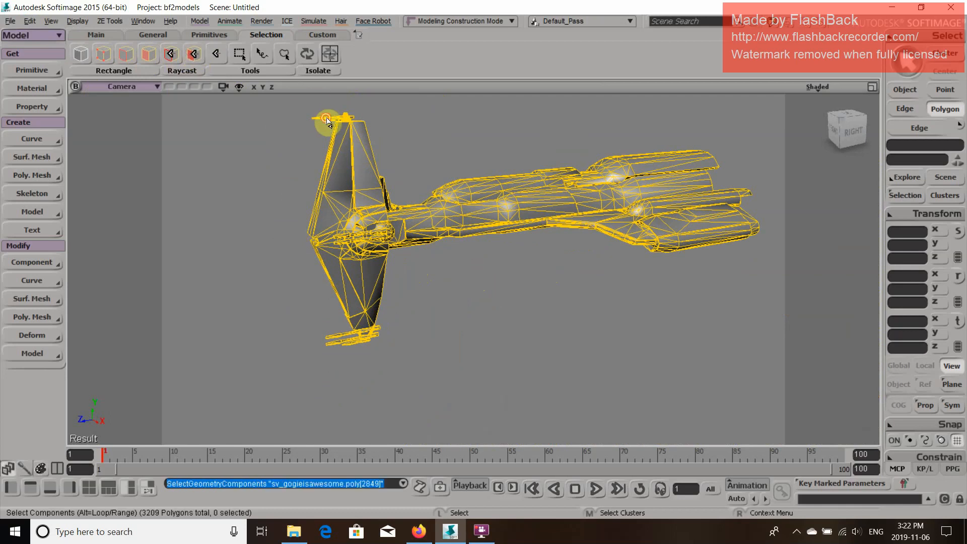
middle_click(369, 169)
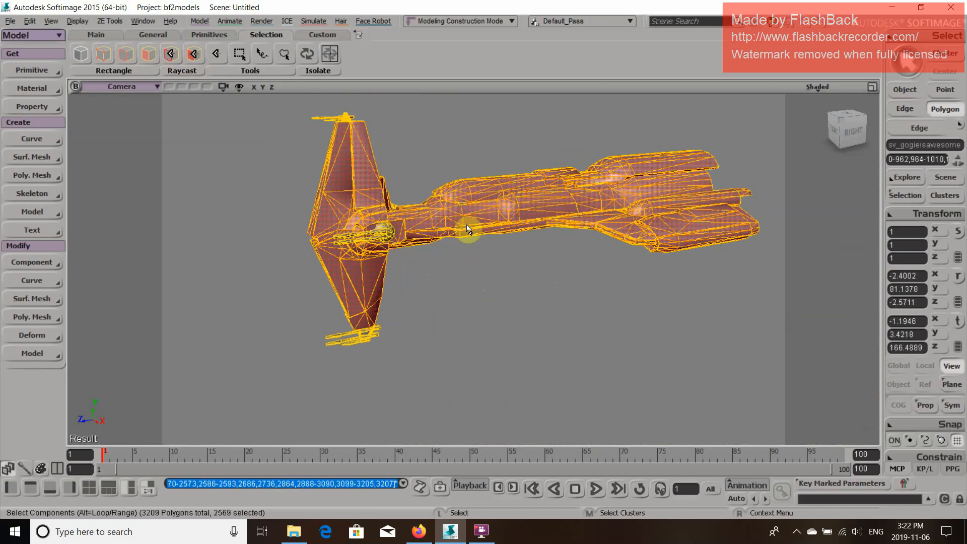
Inspect the selected hull polygons from several angles and display the selection info in the Camera view
key(o)
drag(468, 228, 326, 220)
key(p)
key(o)
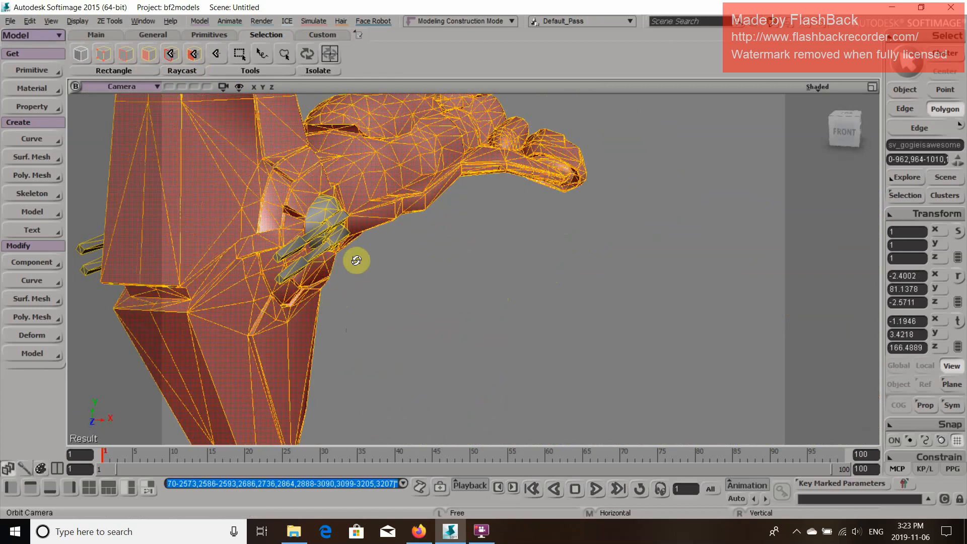
drag(356, 260, 288, 113)
key(p)
key(o)
key(p)
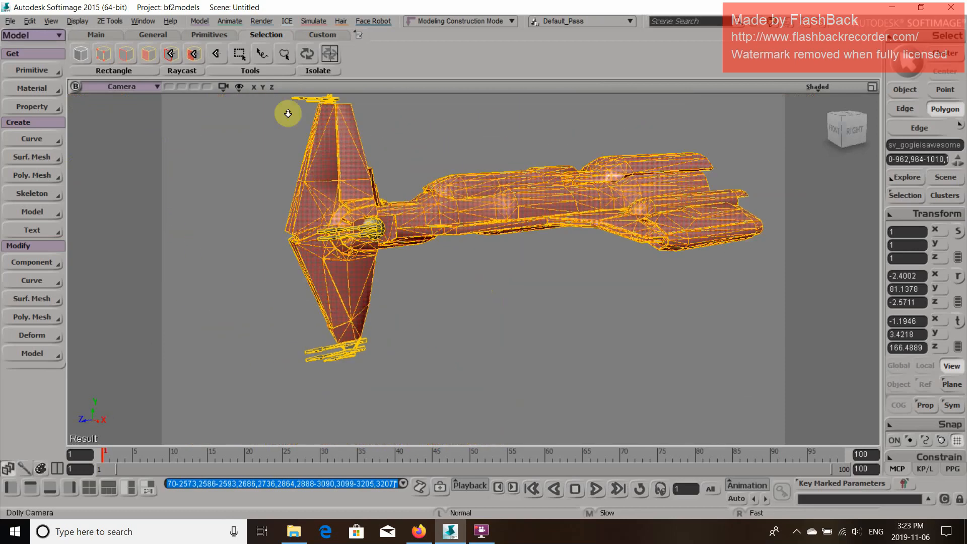
click(239, 87)
click(280, 39)
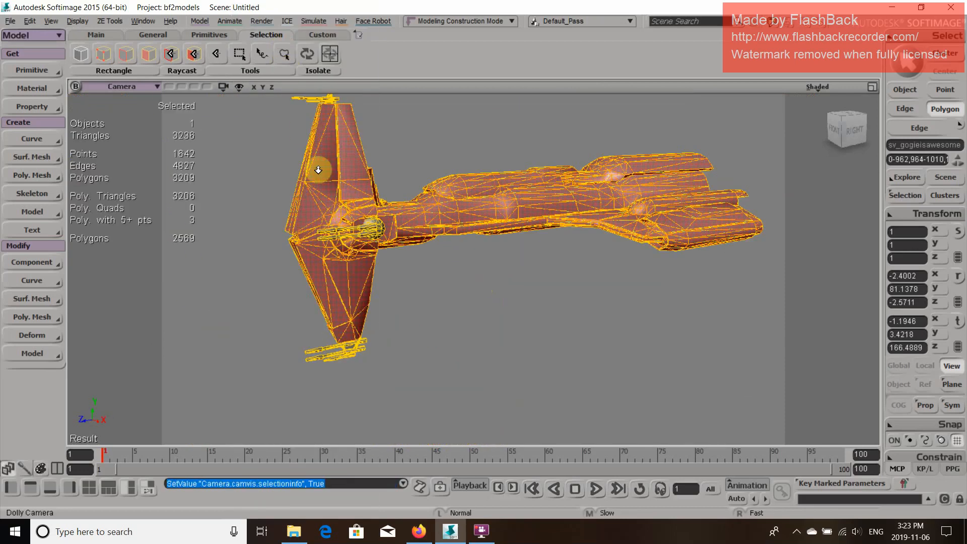
drag(380, 201, 404, 213)
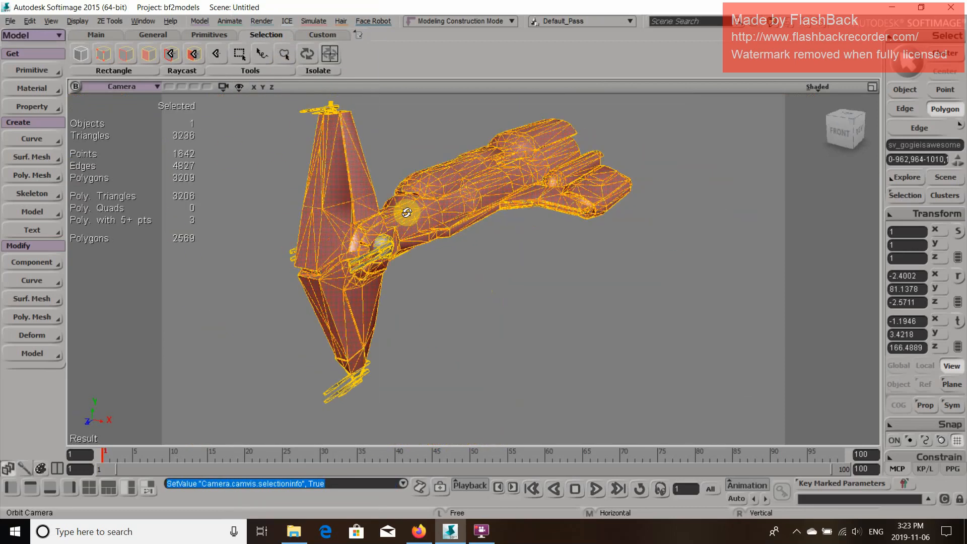
Apply Polygon Reduction to the selected hull polygons, using final triangle count as units with a count of 100
click(202, 20)
mouse_move(219, 206)
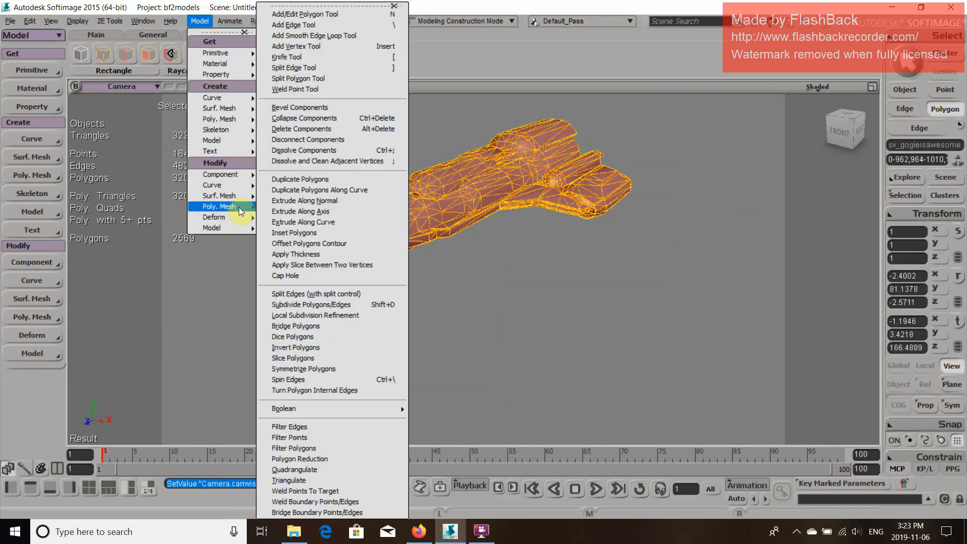
click(328, 459)
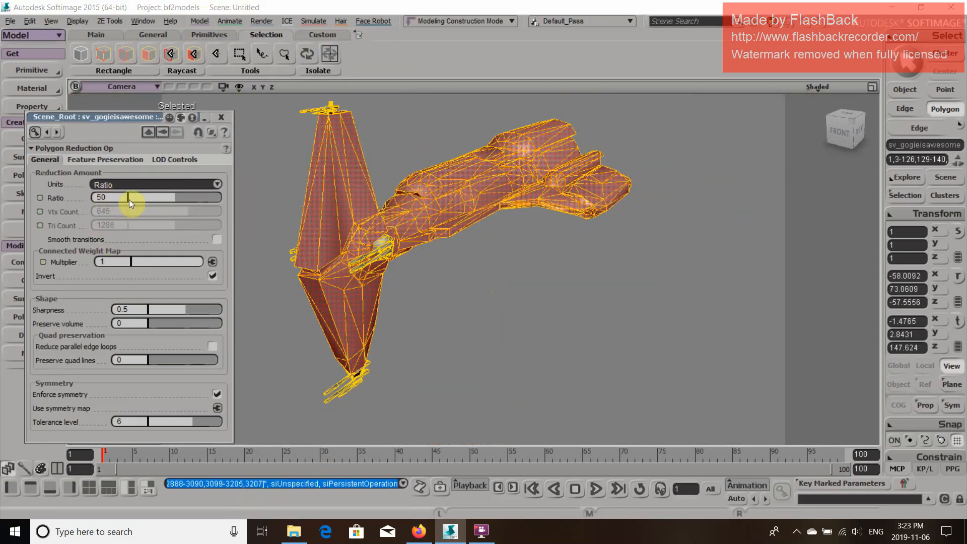
click(129, 185)
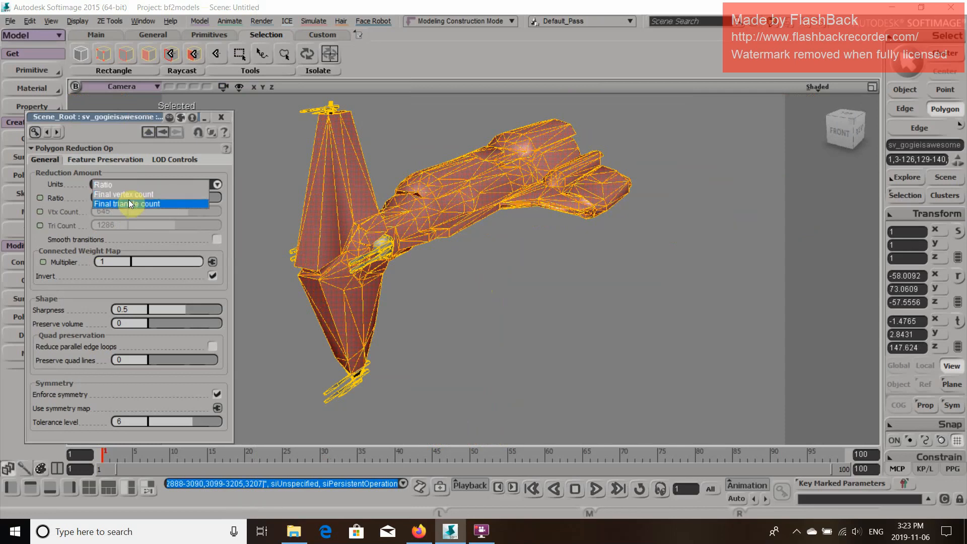
click(129, 203)
click(107, 225)
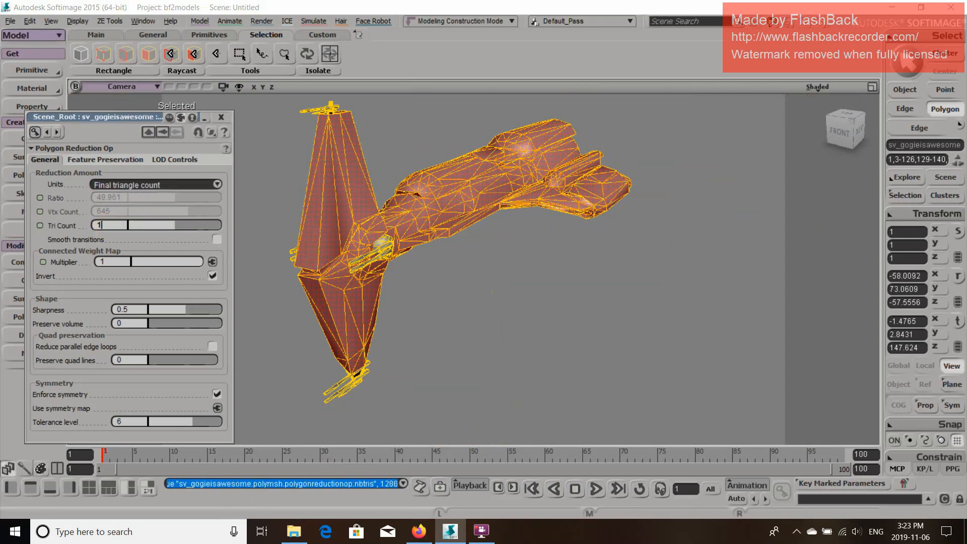
key(Return)
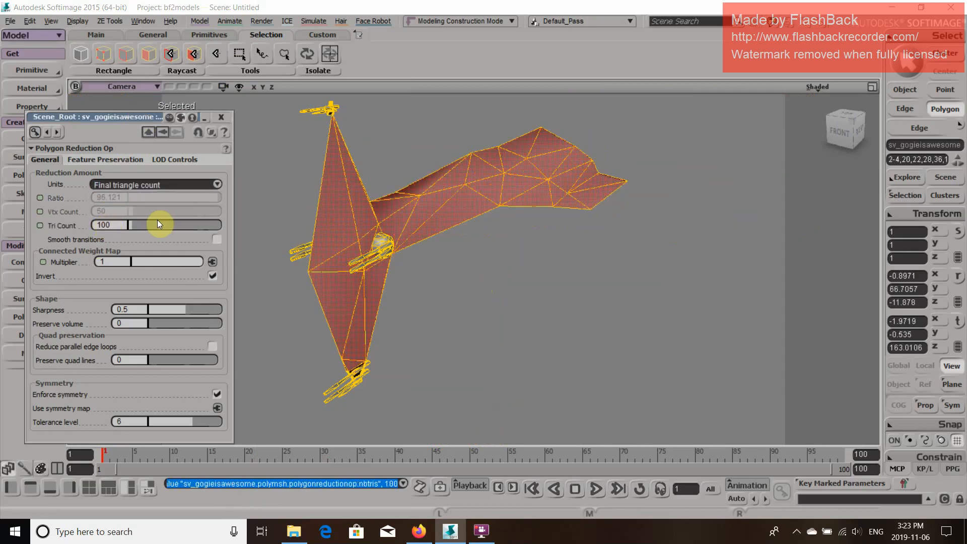
Raise the reduction's final triangle count to 1000 and inspect the hull from the side
click(122, 226)
key(Return)
key(o)
drag(538, 220, 355, 172)
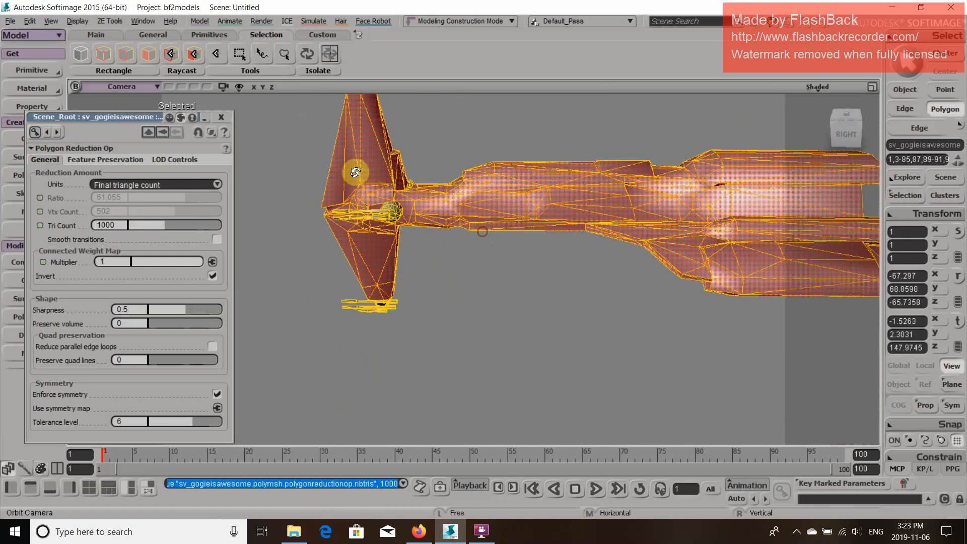
Close the reduction settings, switch to whole-object selection, and examine the hull mesh and front guns up close
click(221, 117)
drag(449, 259, 447, 237)
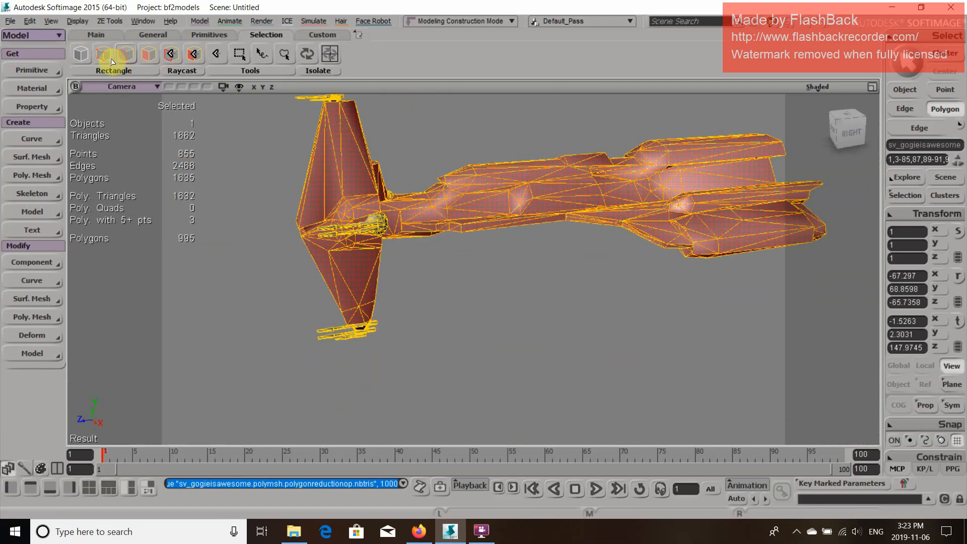
click(71, 60)
click(358, 230)
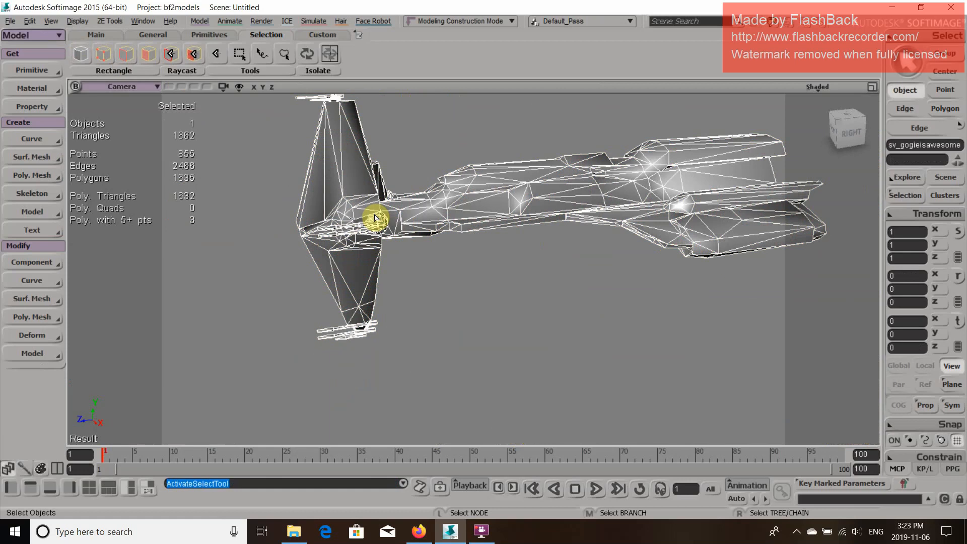
drag(437, 205, 462, 254)
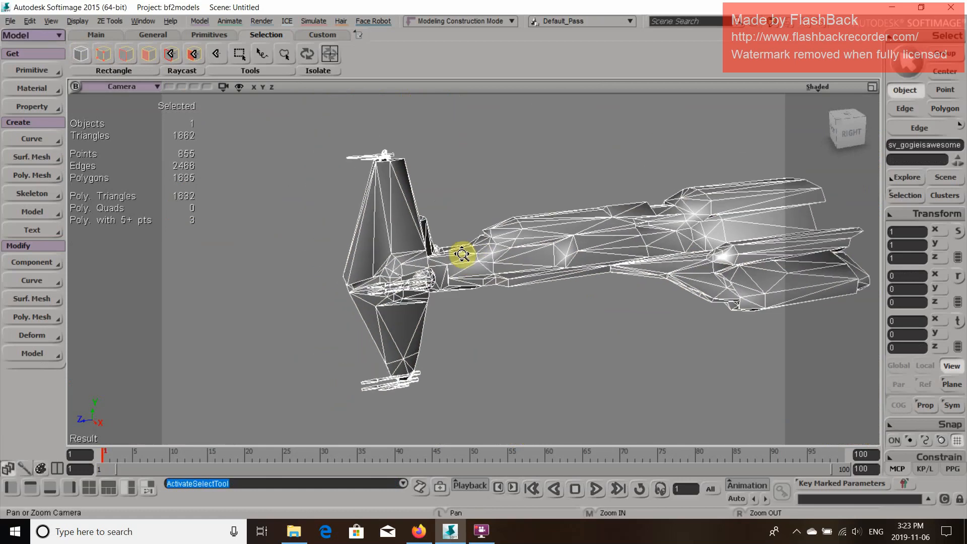
key(o)
drag(445, 306, 526, 239)
key(z)
middle_drag(536, 228, 413, 349)
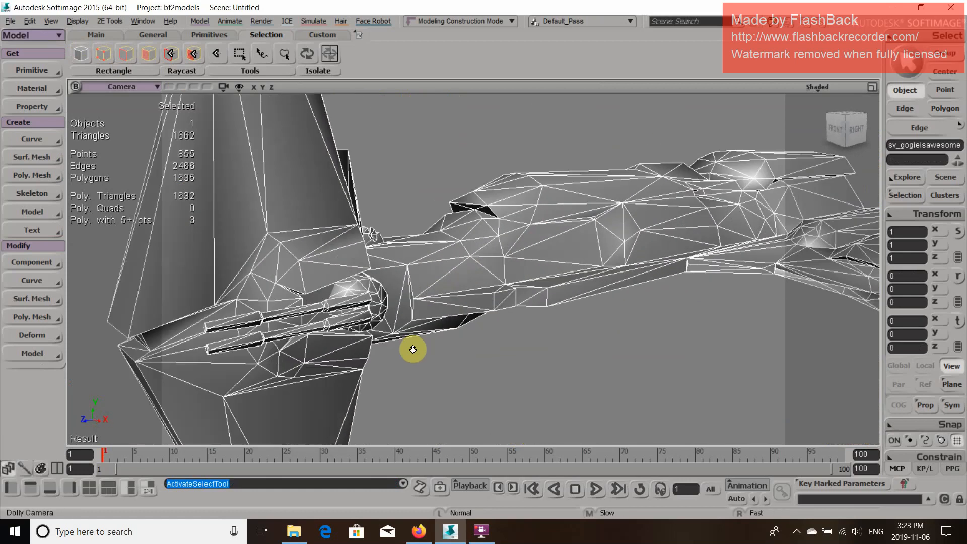
key(o)
drag(470, 280, 437, 291)
Select the round gun mounts on both sides of the hull and apply Polygon Reduction to them at a ratio of 50
click(192, 55)
click(384, 291)
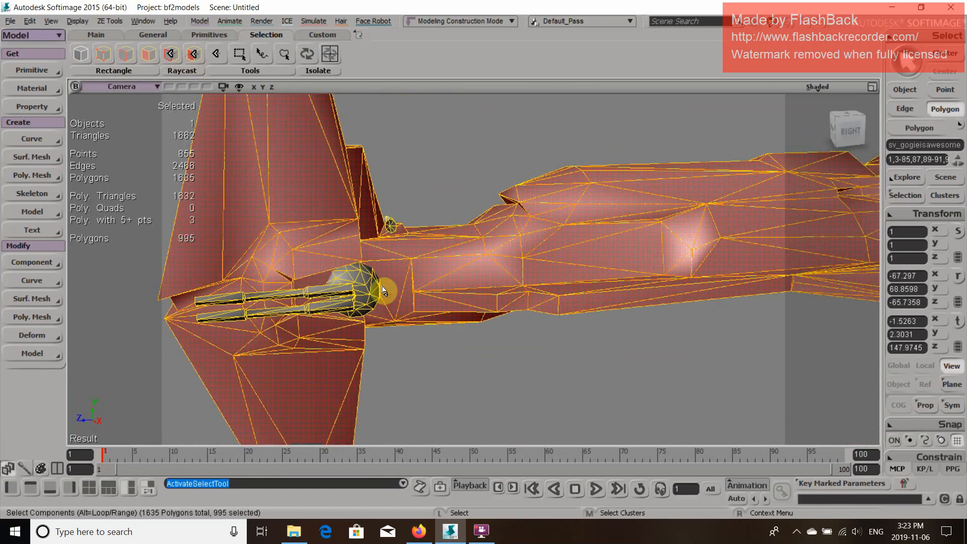
click(368, 290)
key(o)
drag(367, 289, 351, 208)
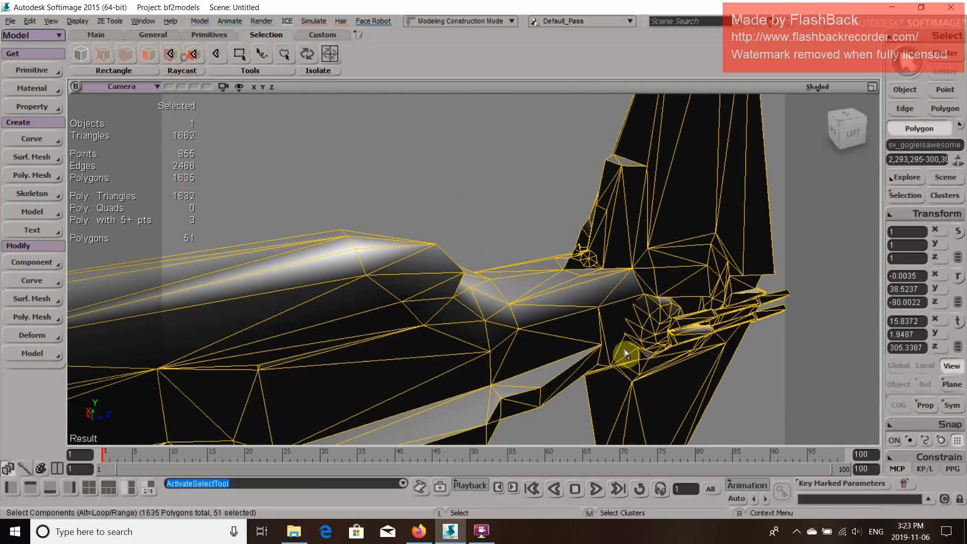
mouse_move(625, 352)
ctrl+mouse_down()
mouse_move(648, 345)
mouse_move(673, 301)
ctrl+mouse_up()
ctrl+click(646, 331)
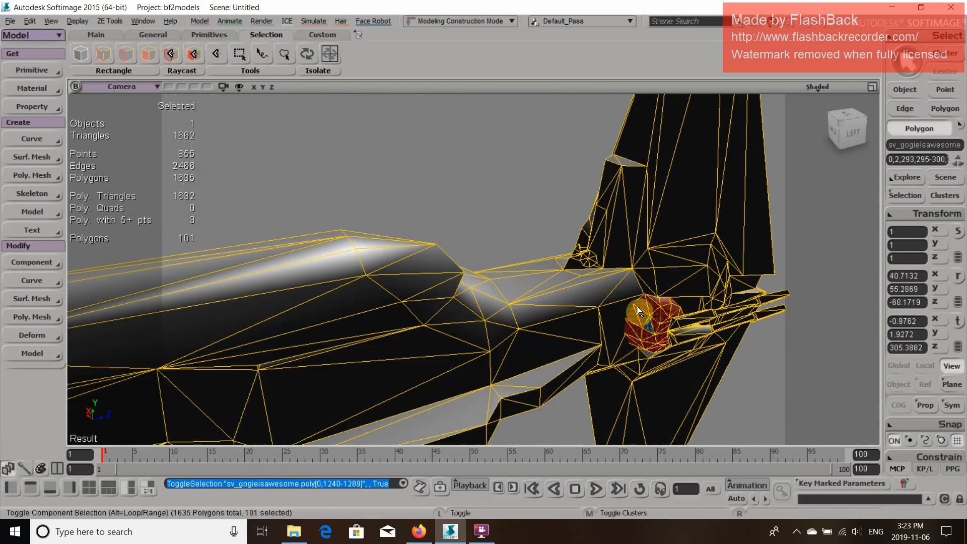
click(263, 59)
click(204, 21)
mouse_move(222, 207)
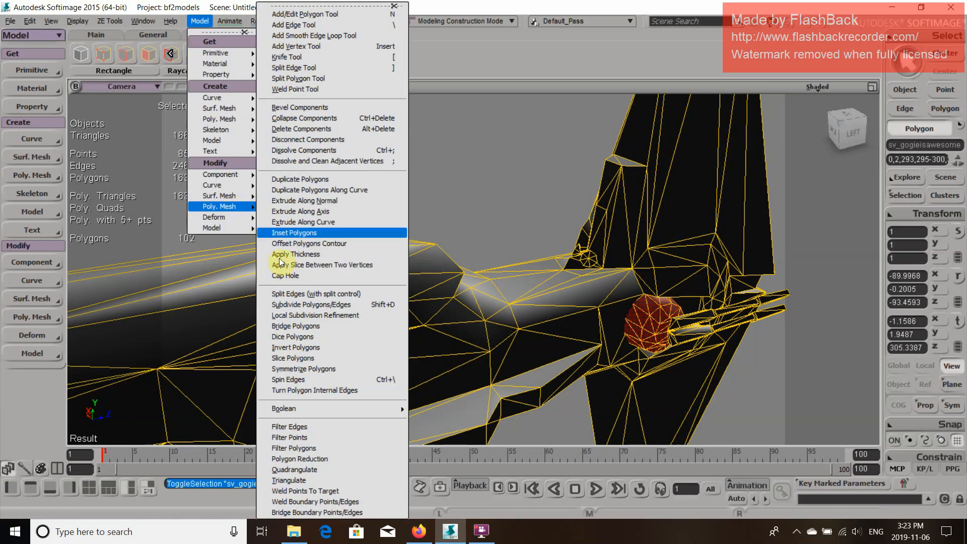
click(334, 459)
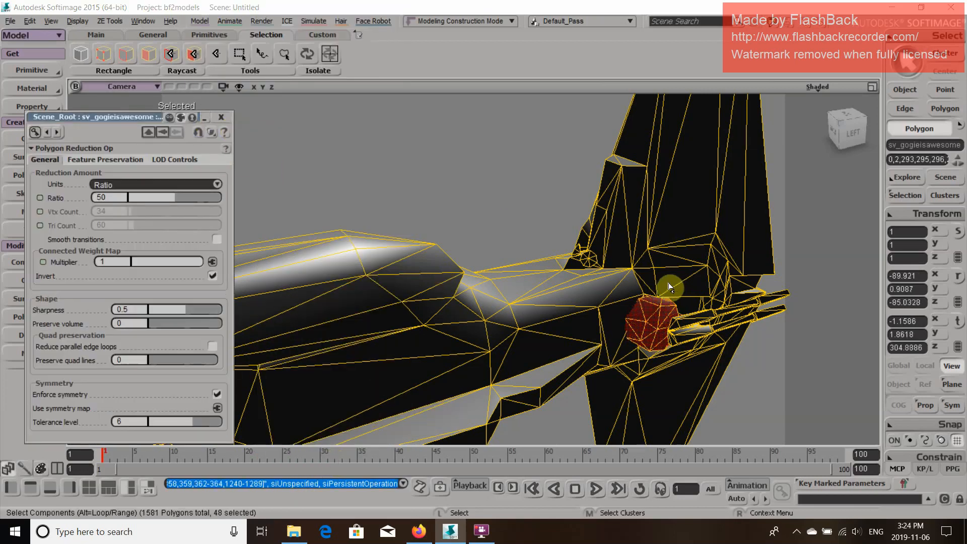
key(o)
drag(664, 305, 278, 126)
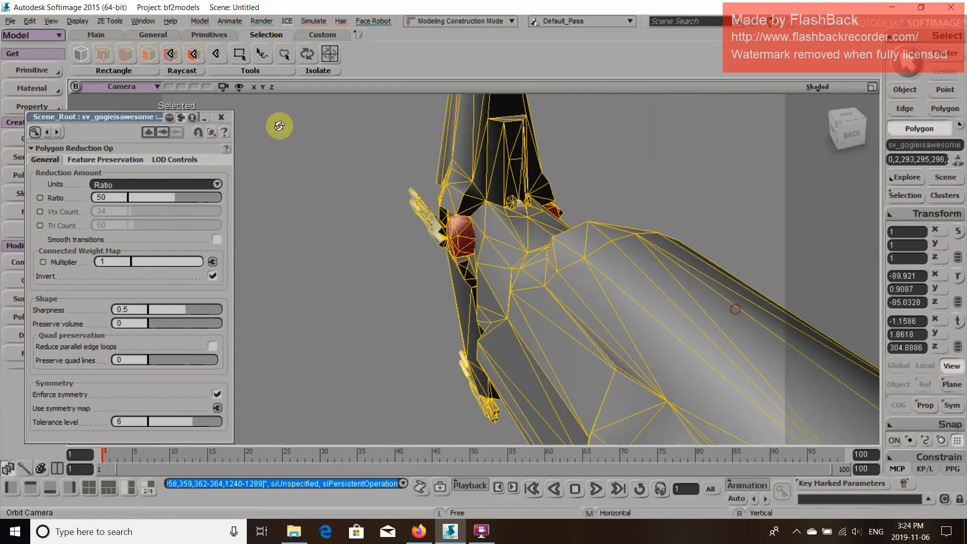
click(231, 117)
Select all gun barrels at the lower wing tip and apply Polygon Reduction to them at a ratio of 50
drag(350, 298, 446, 262)
key(p)
key(o)
drag(421, 328, 469, 282)
click(190, 52)
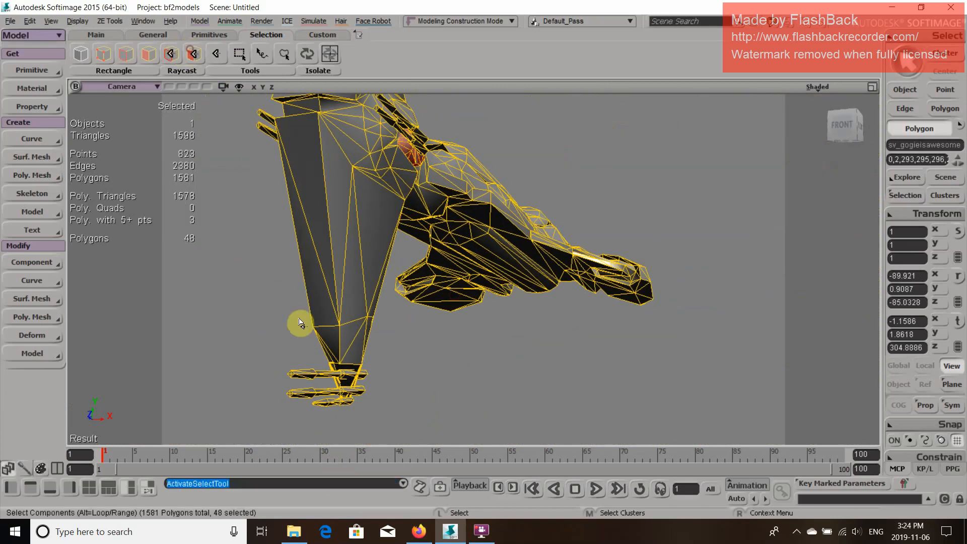
ctrl+click(305, 373)
ctrl+click(307, 395)
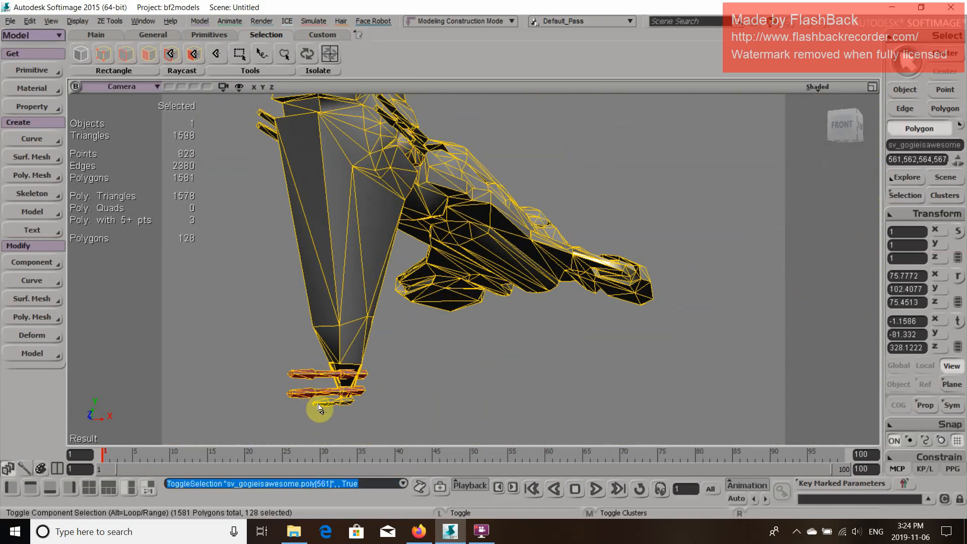
ctrl+click(323, 407)
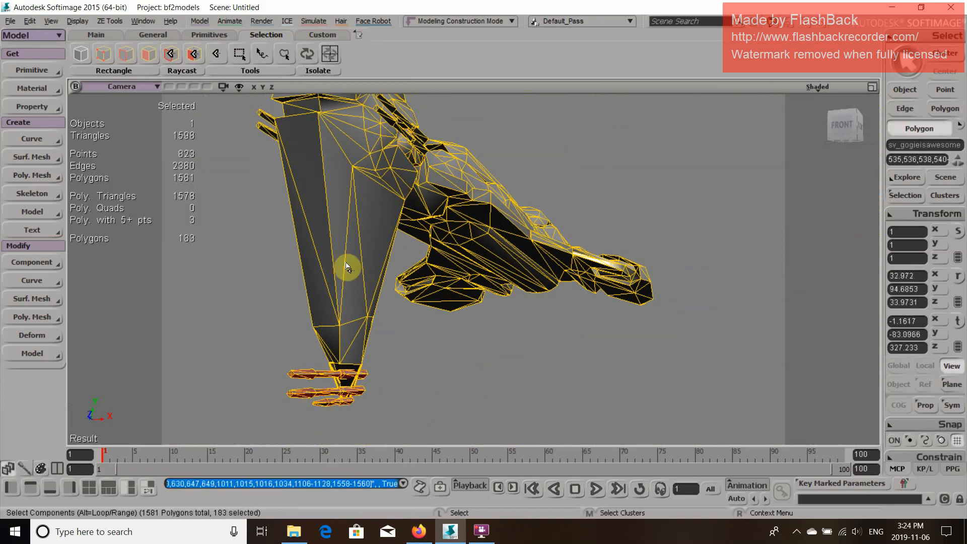
click(200, 21)
mouse_move(219, 207)
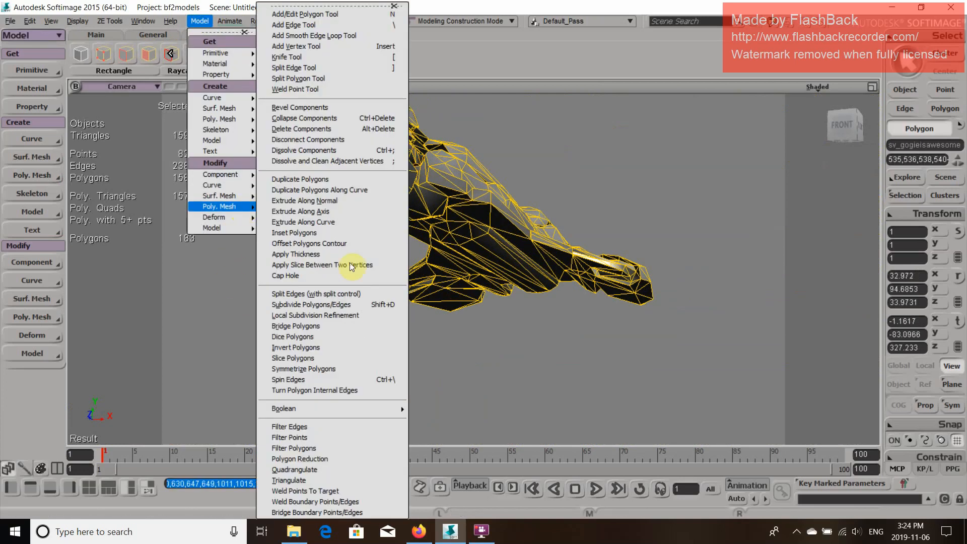
click(357, 466)
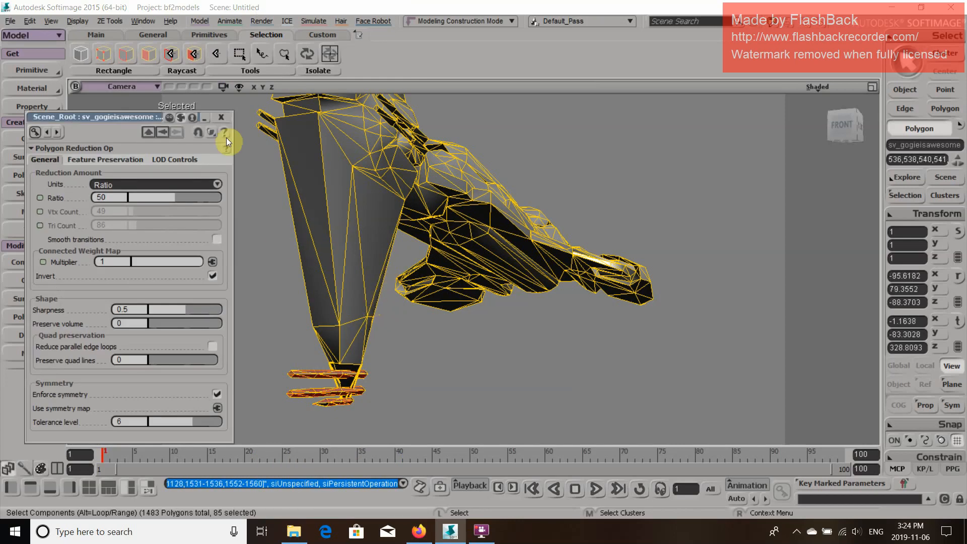
click(221, 116)
Select the gun barrels on both sides of the hull's nose and apply Polygon Reduction to them at a ratio of 50
key(z)
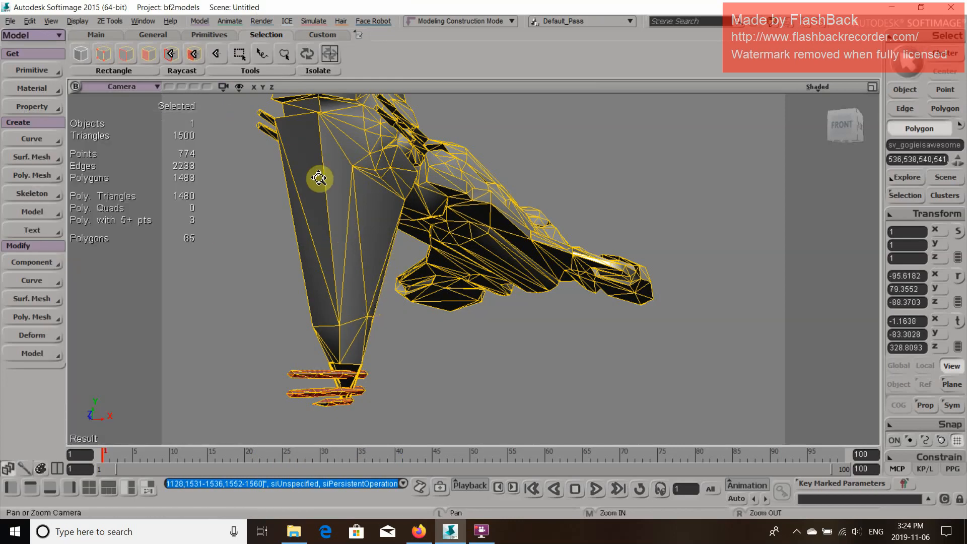
drag(320, 178, 348, 248)
mouse_move(512, 202)
mouse_down()
mouse_move(505, 241)
mouse_move(493, 246)
mouse_up()
key(o)
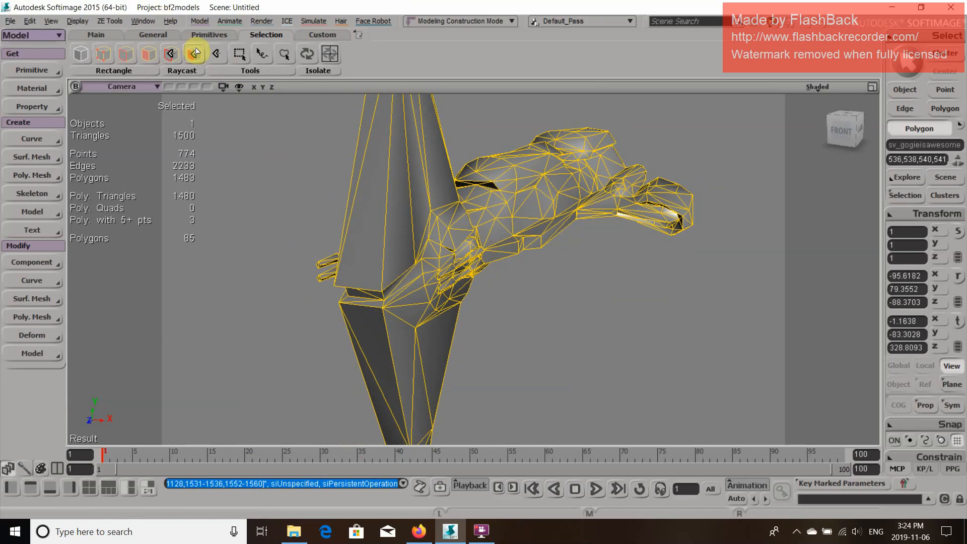
click(196, 52)
click(464, 275)
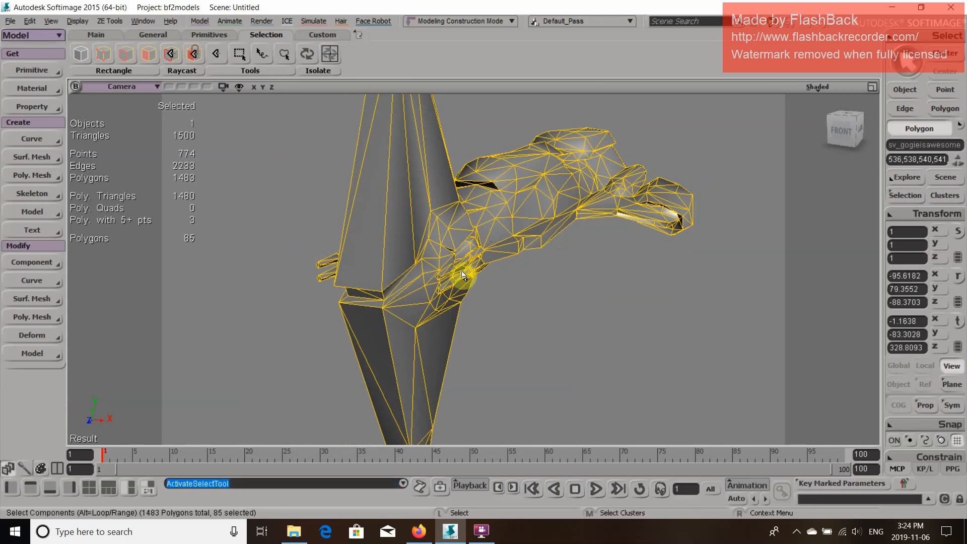
middle_click(452, 275)
ctrl+middle_click(449, 291)
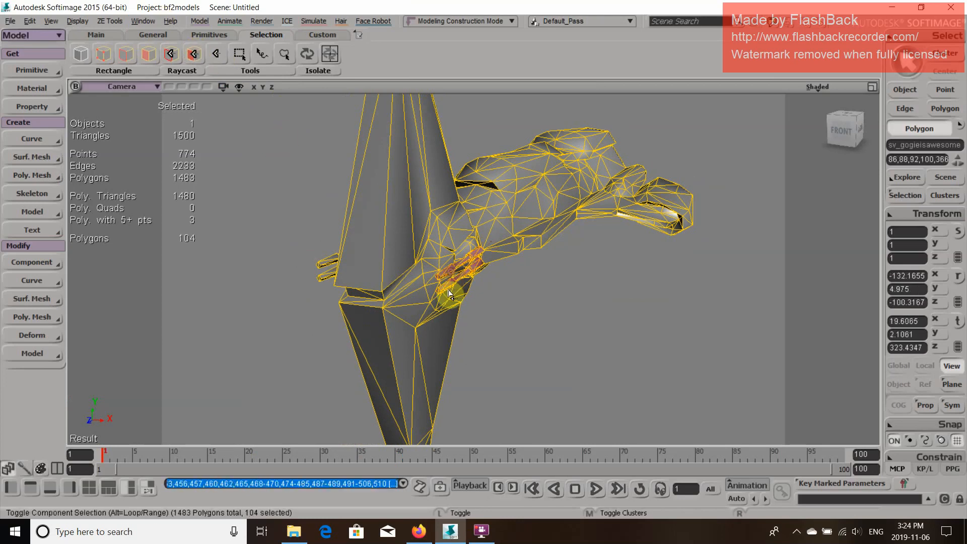
ctrl+double_click(323, 266)
ctrl+click(323, 266)
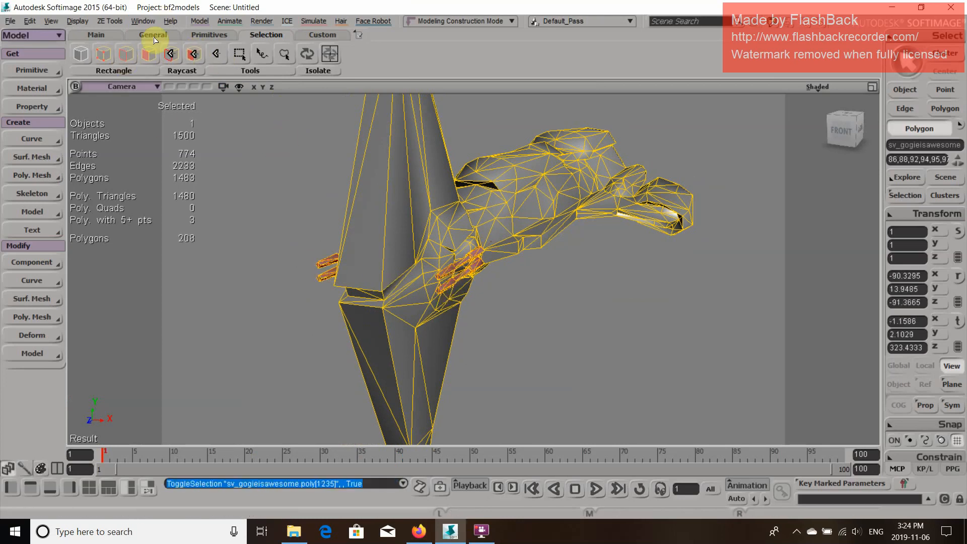
click(199, 21)
mouse_move(251, 211)
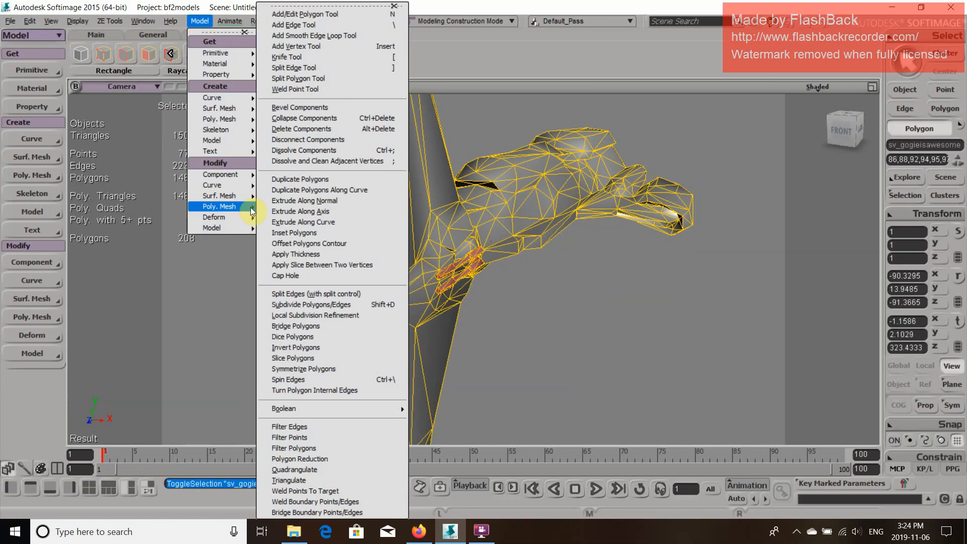
click(346, 458)
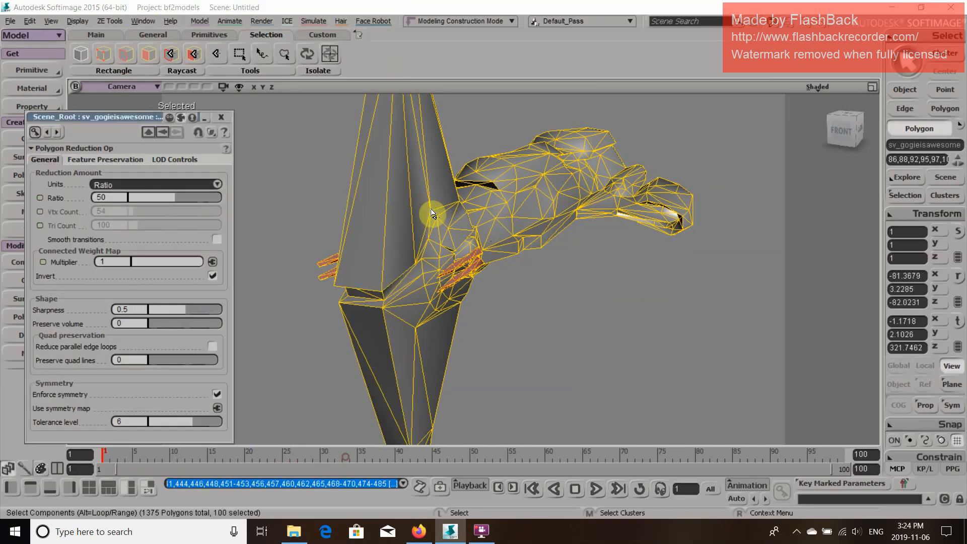
click(226, 118)
Select both gun barrels at the upper wing tip and apply Polygon Reduction to them at a ratio of 50
key(z)
drag(493, 183, 519, 350)
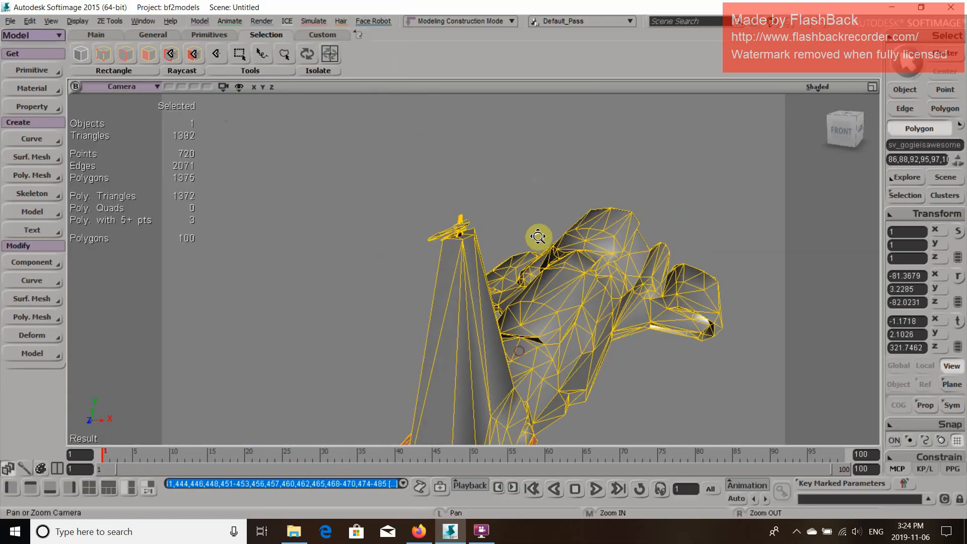
key(o)
drag(478, 252, 437, 244)
key(p)
drag(465, 215, 339, 335)
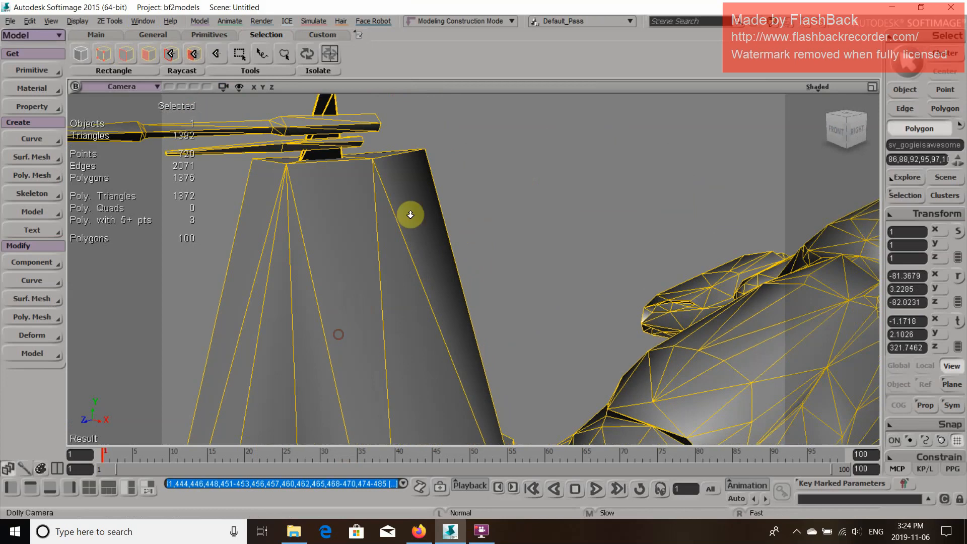
drag(411, 215, 453, 199)
click(193, 53)
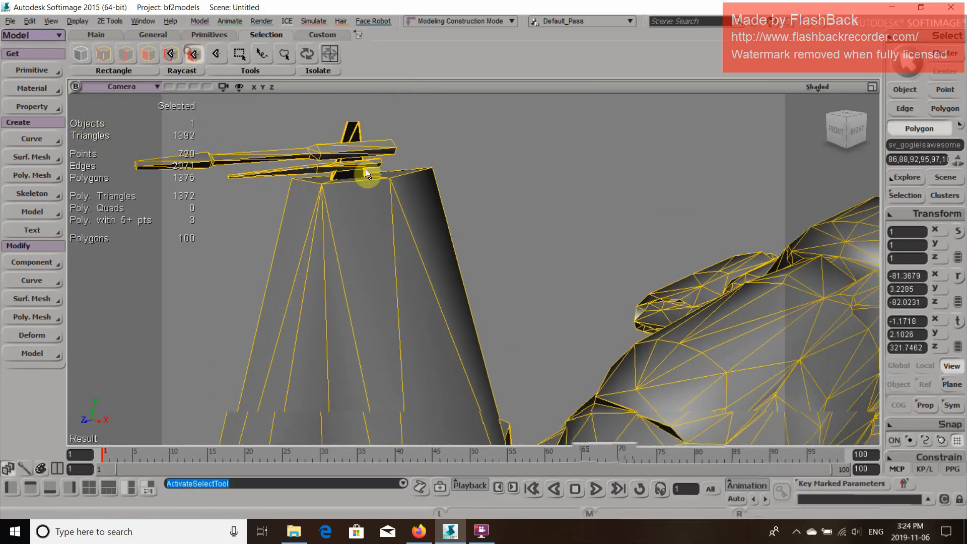
click(331, 149)
ctrl+click(327, 170)
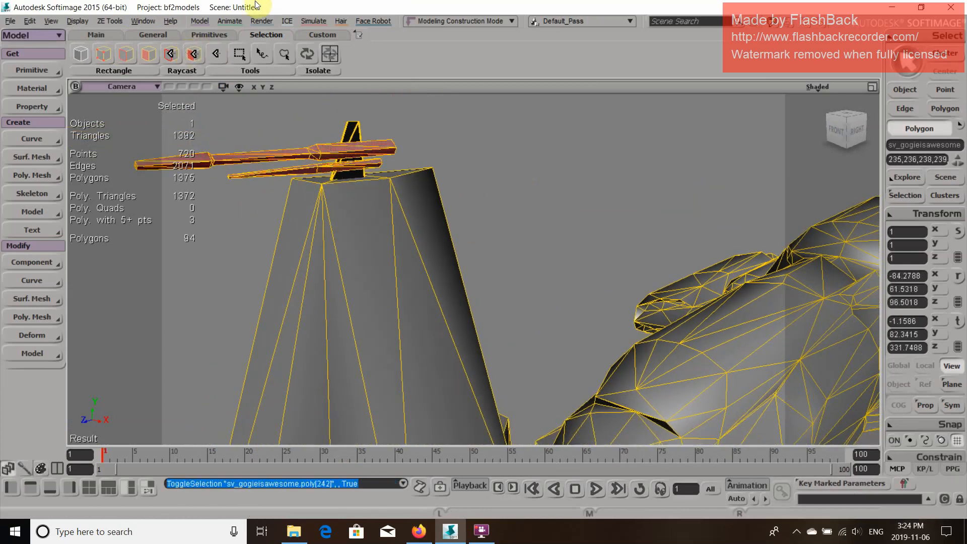
click(200, 20)
mouse_move(219, 207)
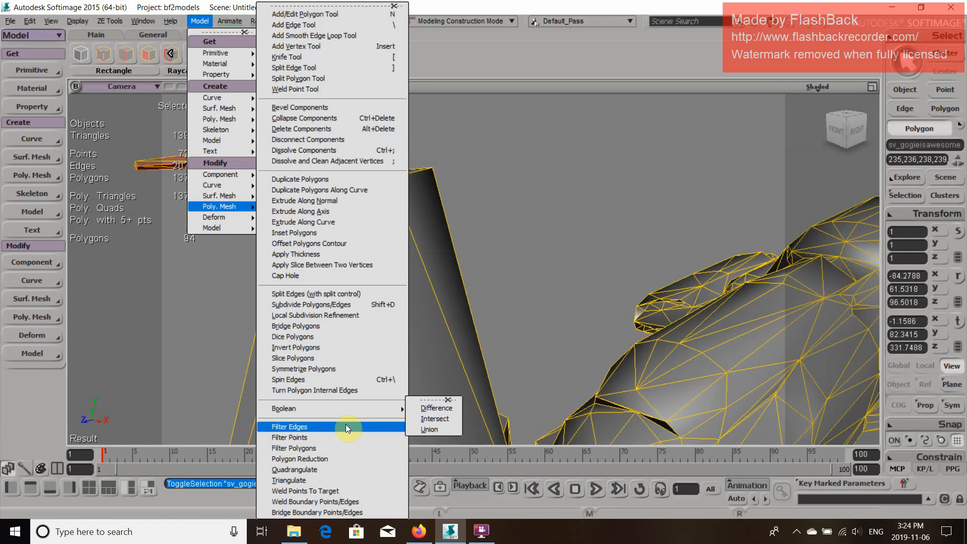
click(328, 459)
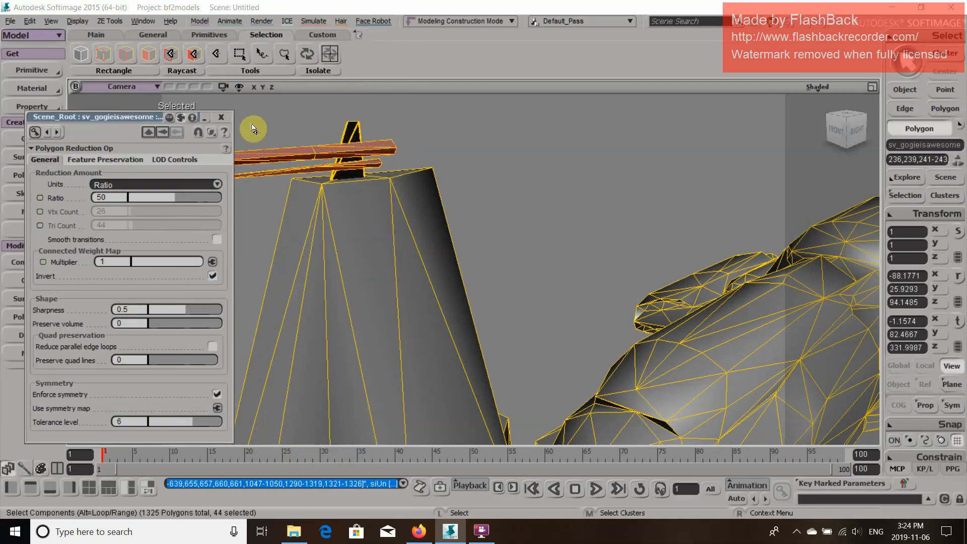
click(224, 120)
mouse_move(371, 274)
middle_down()
mouse_move(479, 212)
mouse_move(375, 290)
middle_up()
right_drag(376, 289, 414, 270)
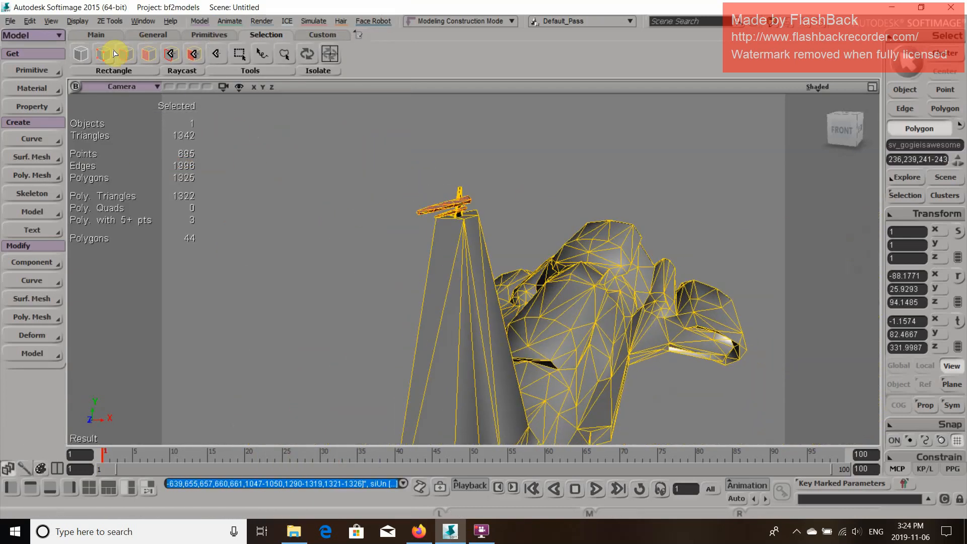
Select the whole sv_gogieisawesome mesh as an object and apply Polygon Reduction to it
click(77, 61)
click(477, 314)
middle_drag(554, 356, 602, 335)
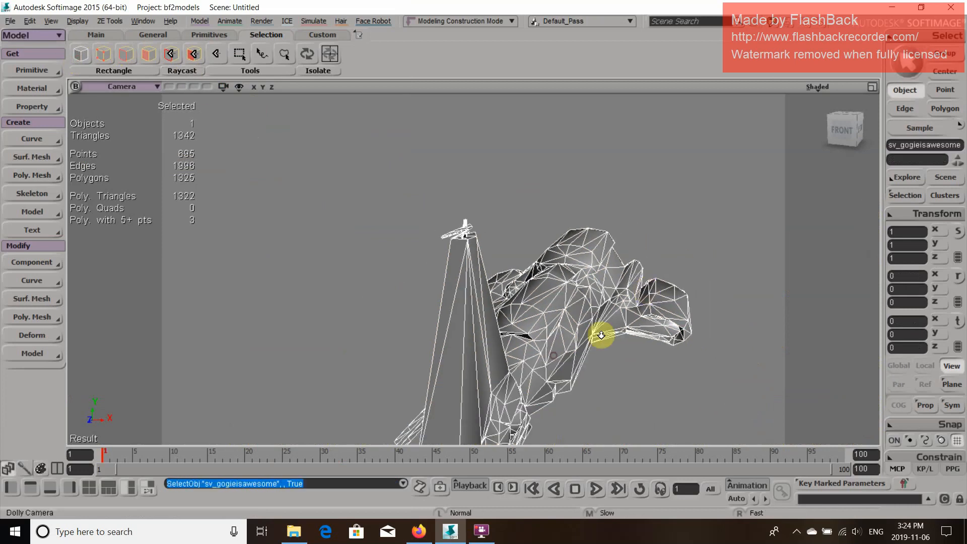
right_drag(618, 333, 568, 359)
middle_drag(568, 360, 641, 272)
drag(595, 337, 407, 129)
click(200, 20)
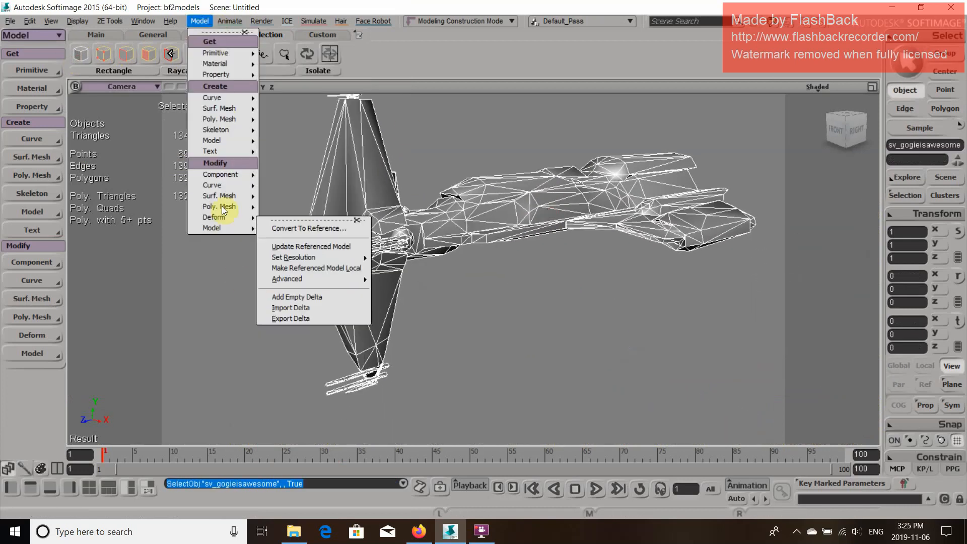
mouse_move(222, 210)
click(322, 459)
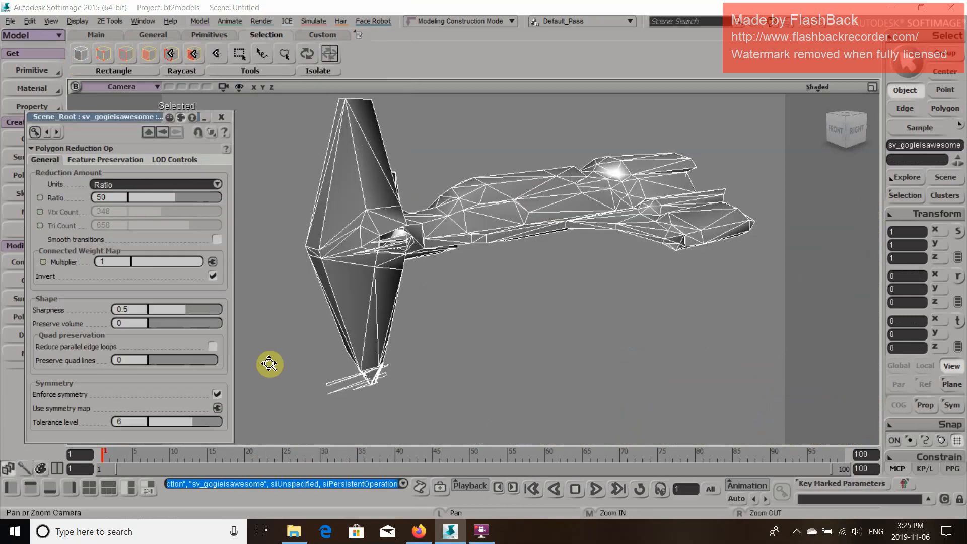
Set the whole-mesh reduction to a final triangle count of 1000, inspect the ship, and close the settings
click(149, 182)
click(145, 202)
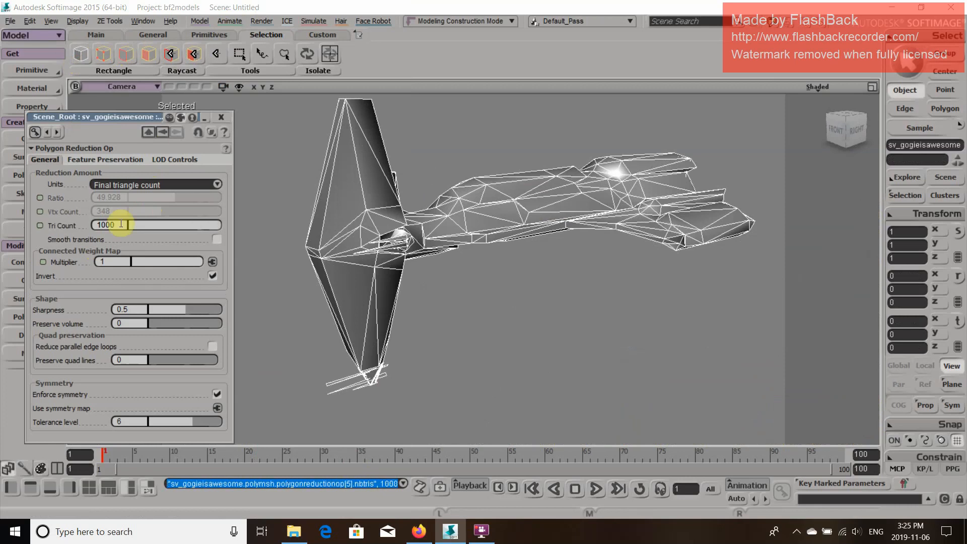
key(Return)
key(z)
key(o)
drag(527, 276, 571, 177)
drag(673, 245, 691, 255)
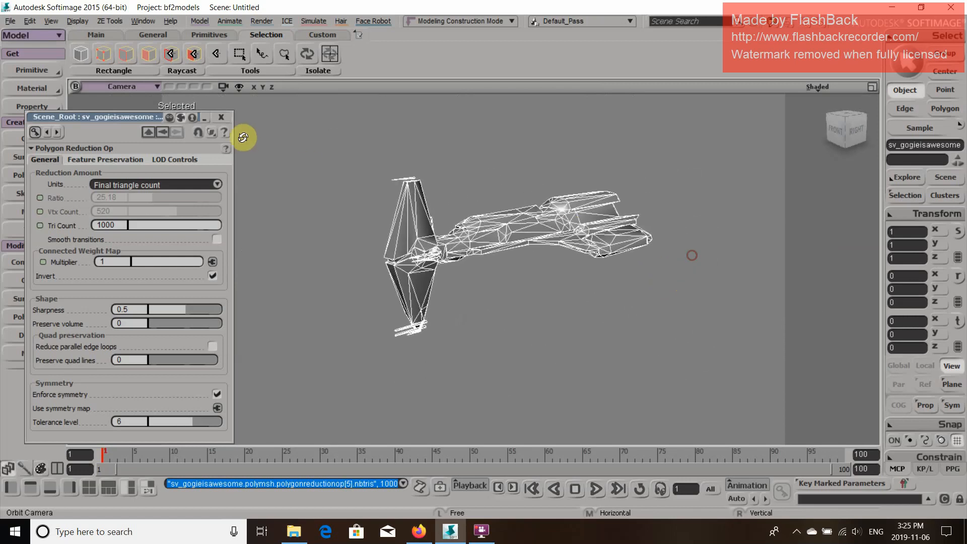
click(220, 119)
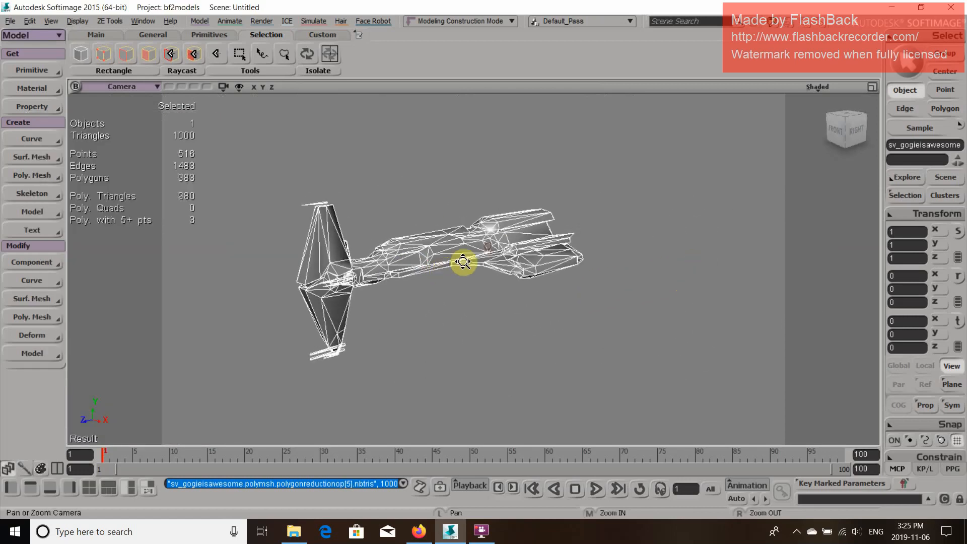
Open the scene explorer and select the original spa2_prop_minirepassault model
key(8)
click(117, 298)
key(z)
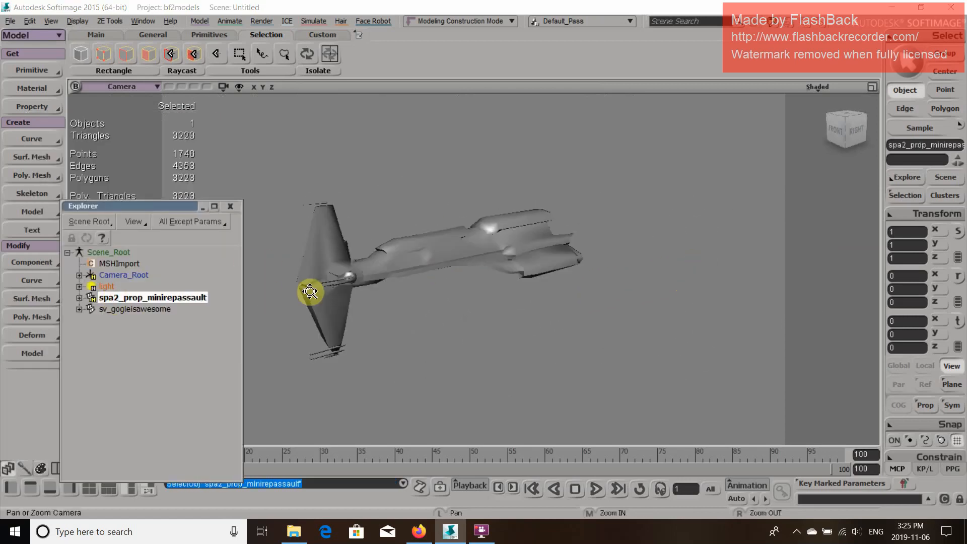
Toggle the visibility of spa2_prop_minirepassault and sv_gogieisawesome to compare the original hull with the reduced mesh
key(h)
key(o)
drag(426, 291, 469, 267)
key(h)
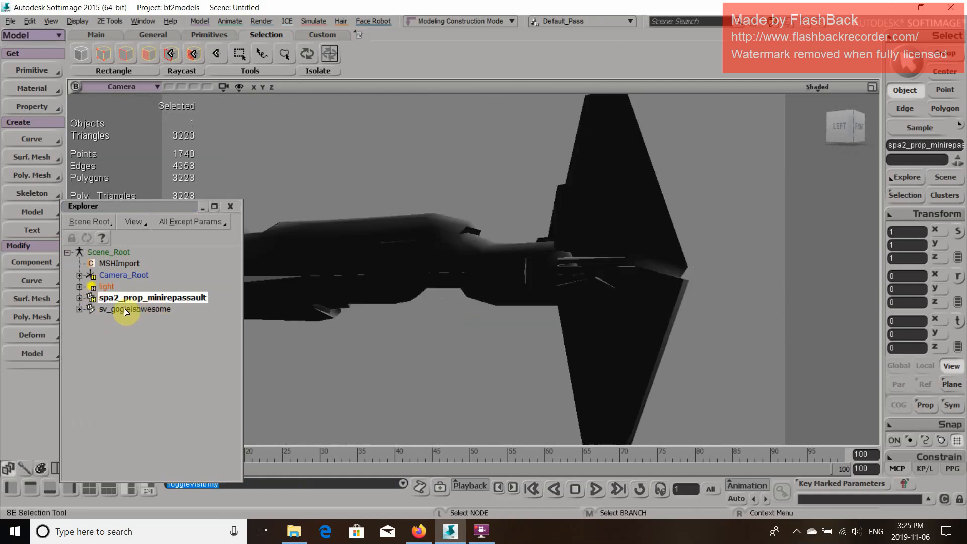
click(127, 309)
key(h)
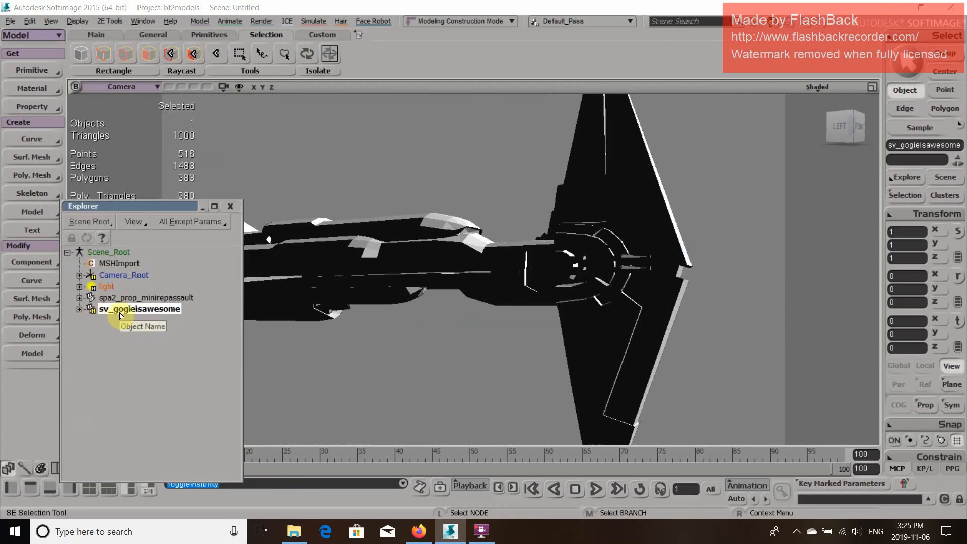
key(h)
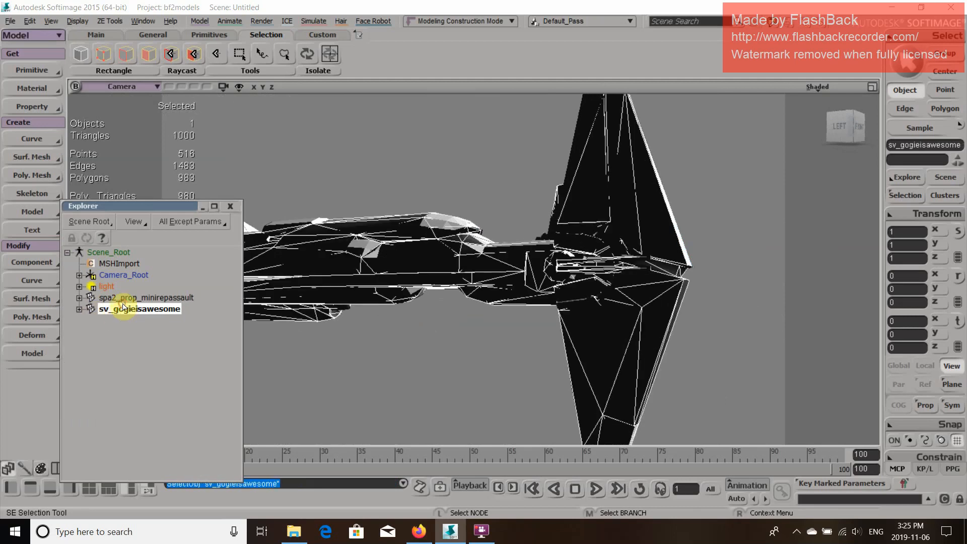
key(h)
Hide spa2_prop_minirepassault, show only sv_gogieisawesome and inspect the whole reduced ship from its side
click(132, 300)
key(h)
click(135, 311)
key(h)
key(p)
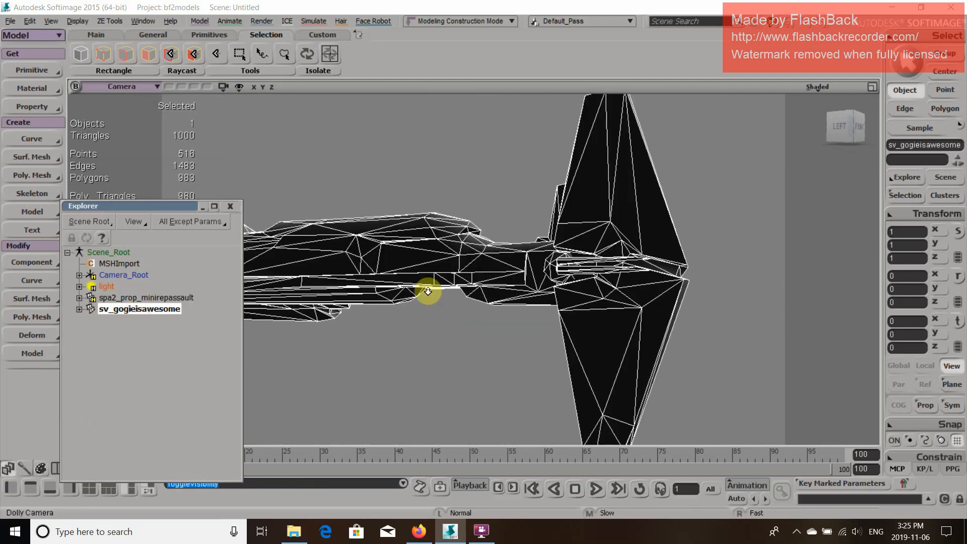
key(o)
drag(474, 290, 332, 326)
Freeze the sv_gogieisawesome mesh and triangulate its polygons
click(39, 20)
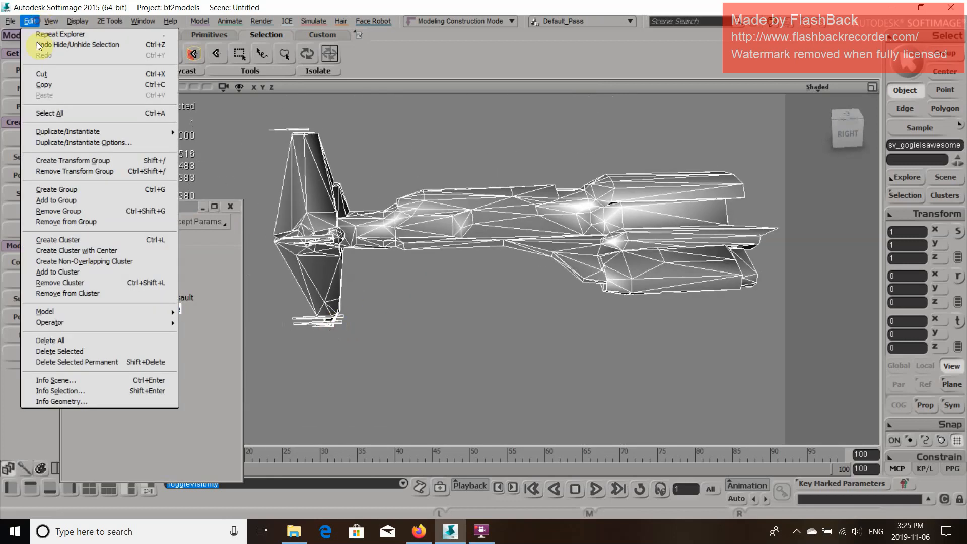
mouse_move(140, 324)
click(215, 403)
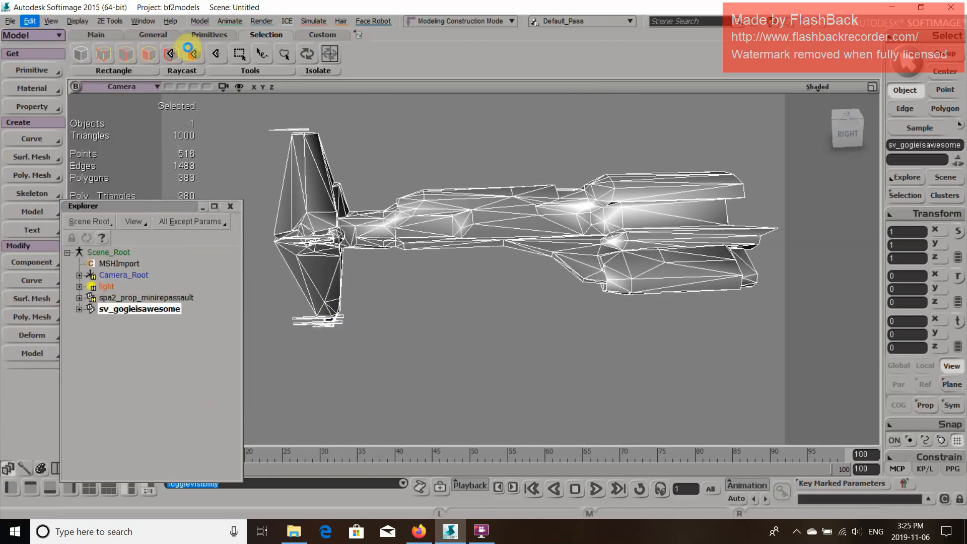
click(197, 22)
mouse_move(219, 206)
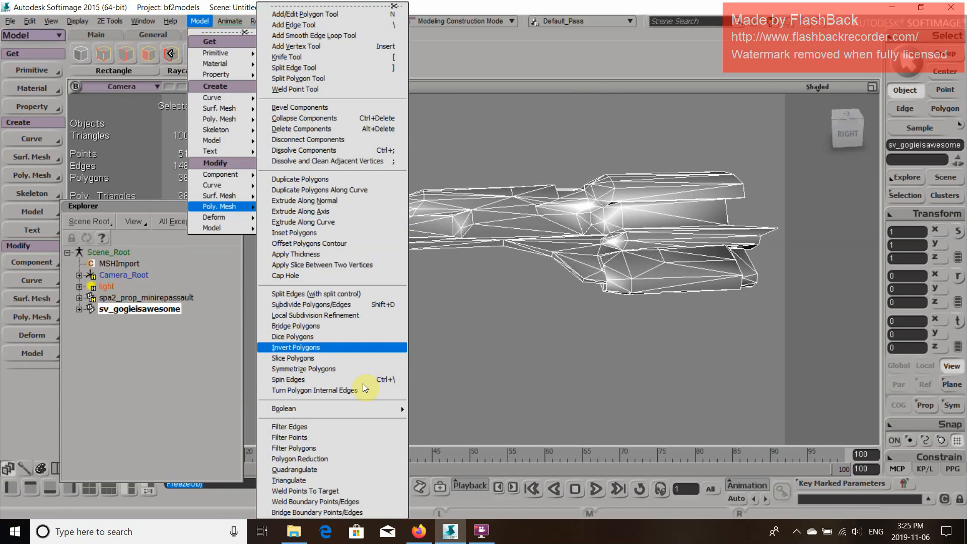
click(343, 481)
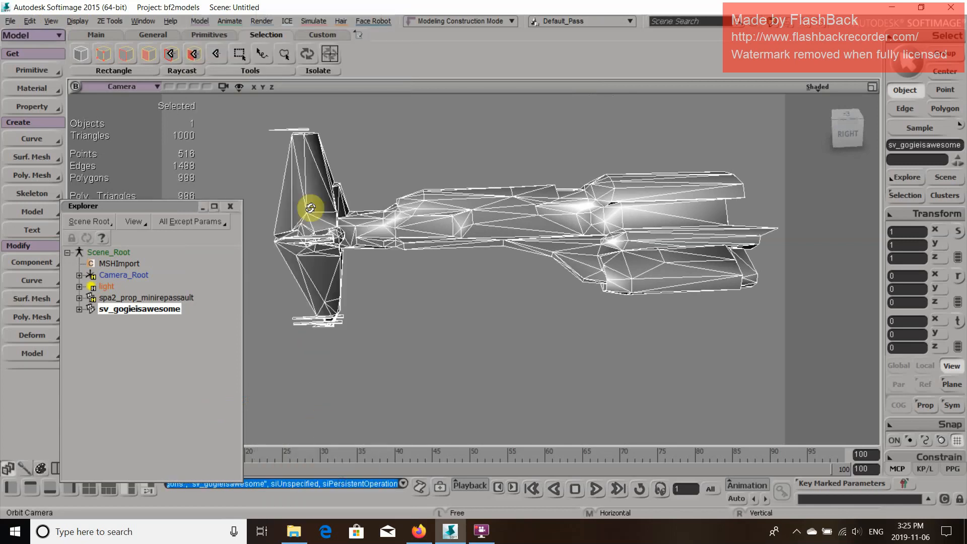
Unhide the spa2_prop_minirepassault model and parent sv_gogieisawesome under it in the scene hierarchy
click(74, 53)
click(180, 309)
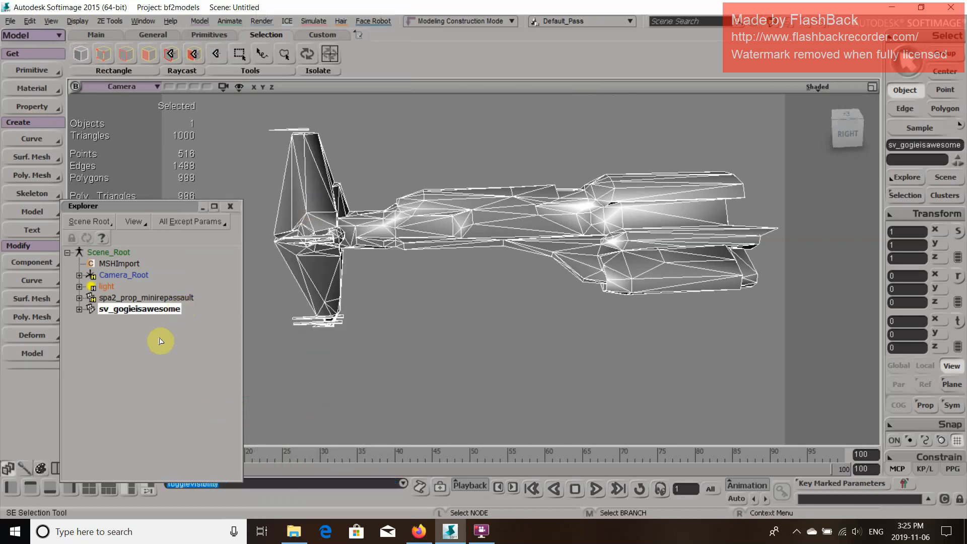
click(149, 298)
drag(144, 312, 158, 299)
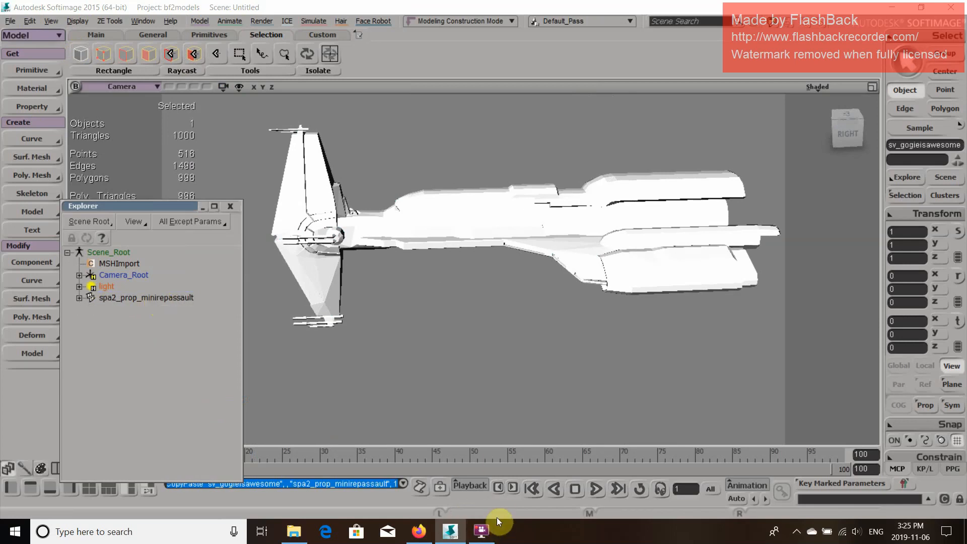